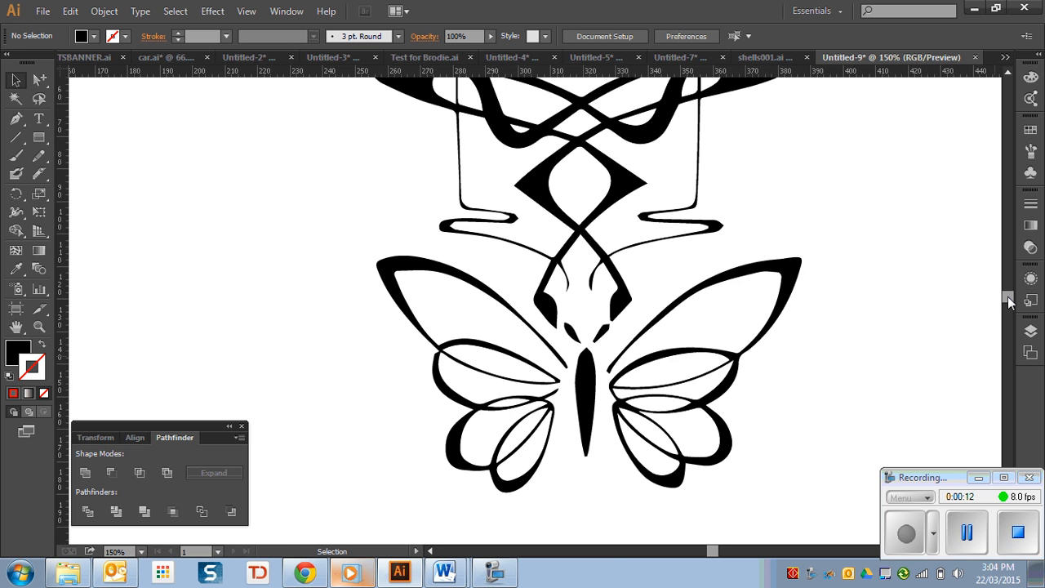
Step: Isolate the artwork group and delete the black ornament above the butterfly and the white background shape behind them
scroll(1009, 302, "up", 3)
scroll(1010, 303, "down", 3)
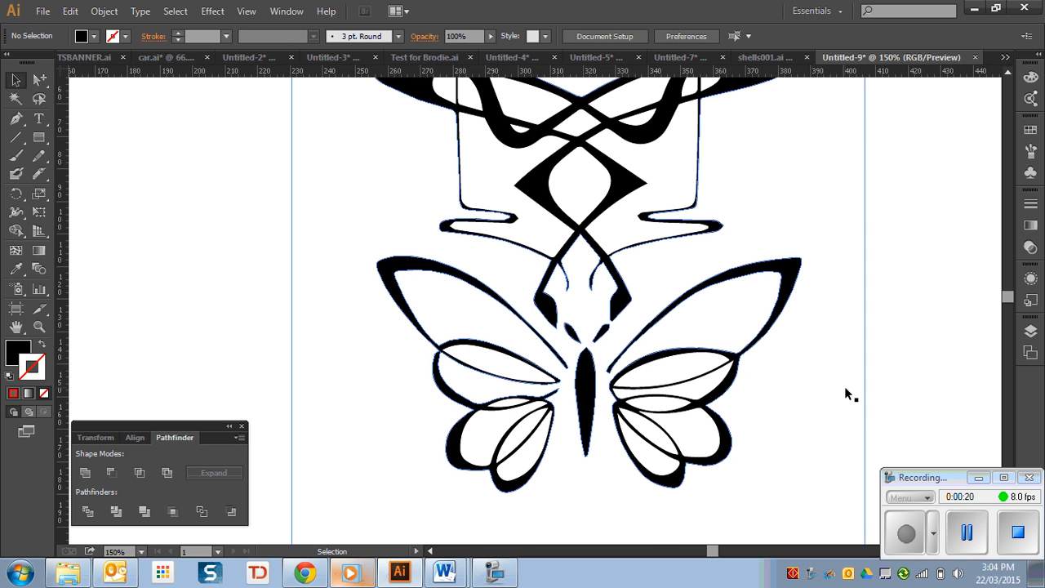
left_click_drag(1009, 295, 1011, 298)
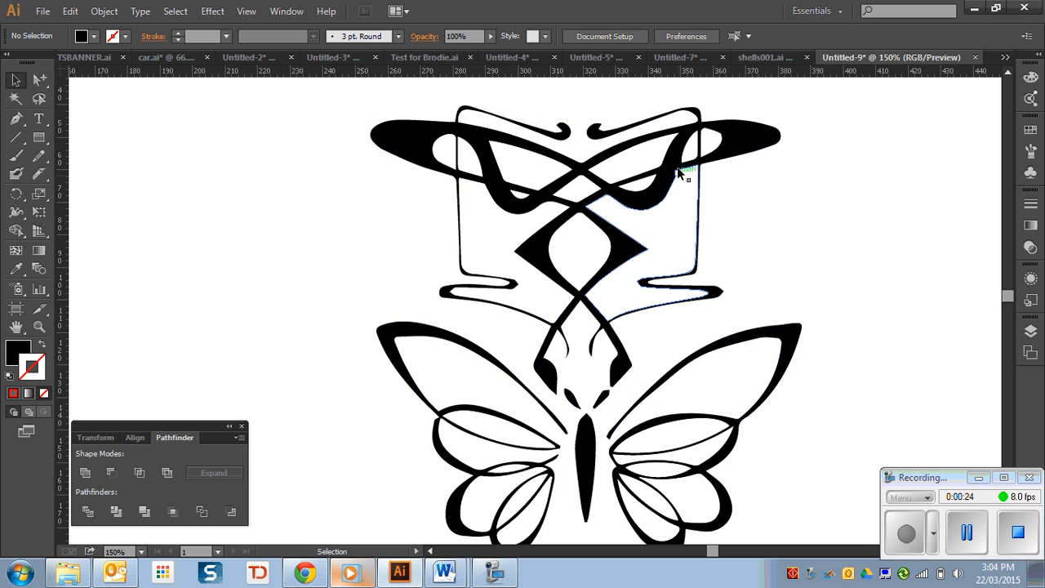
left_click(627, 260)
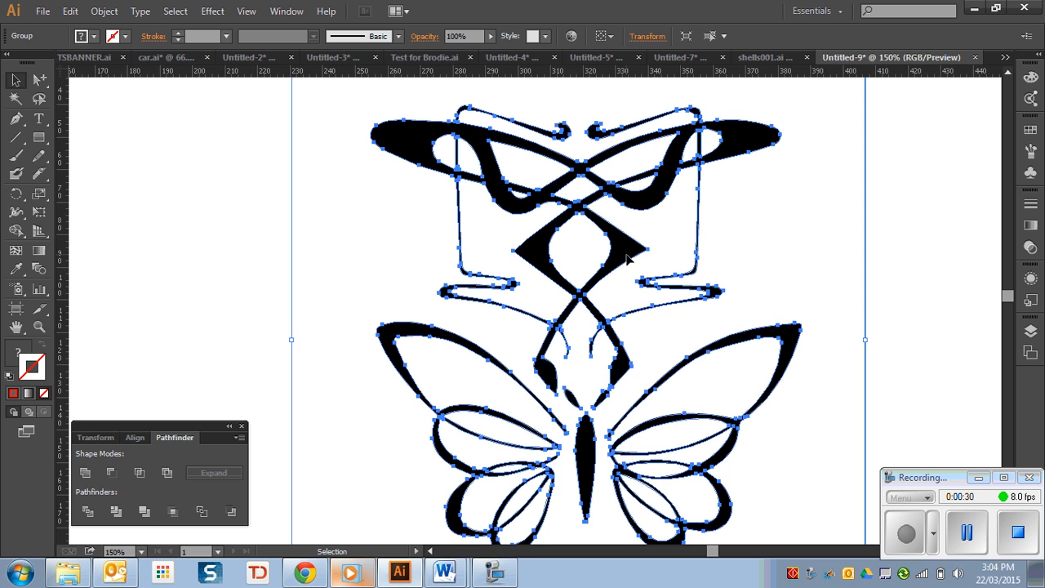
double_click(628, 260)
left_click(628, 260)
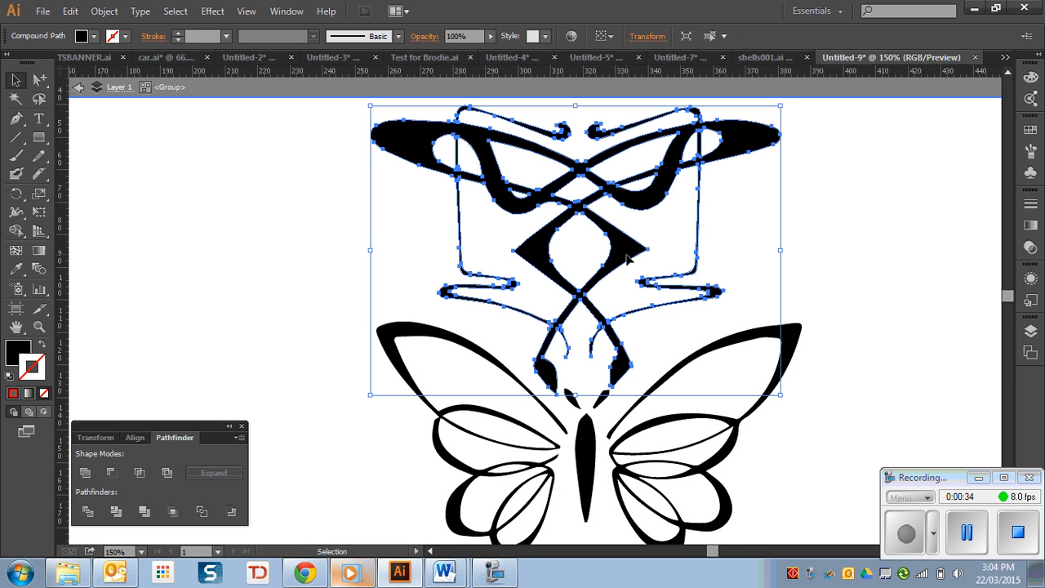
key("Delete")
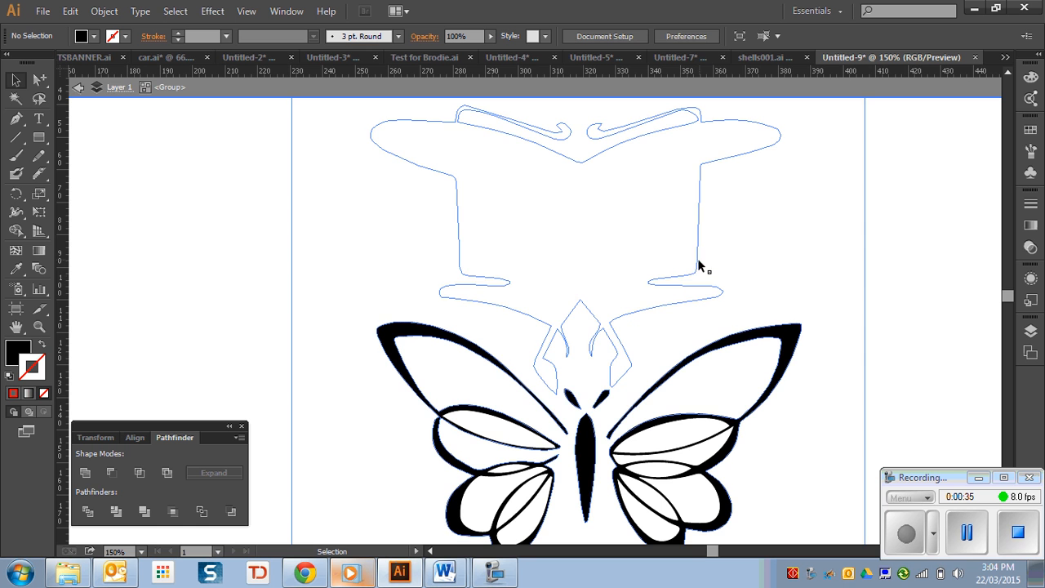
left_click(729, 264)
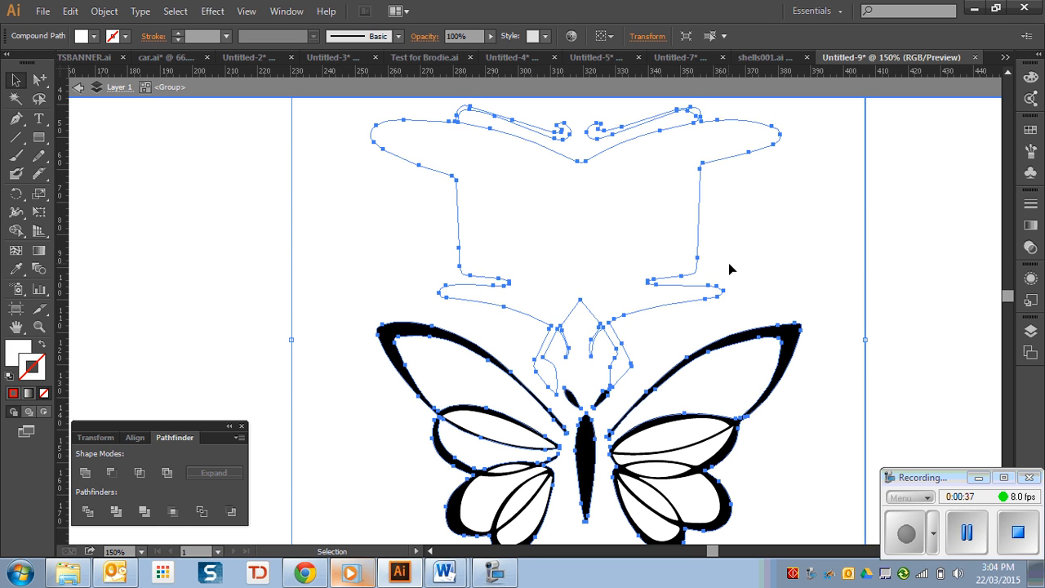
key("Delete")
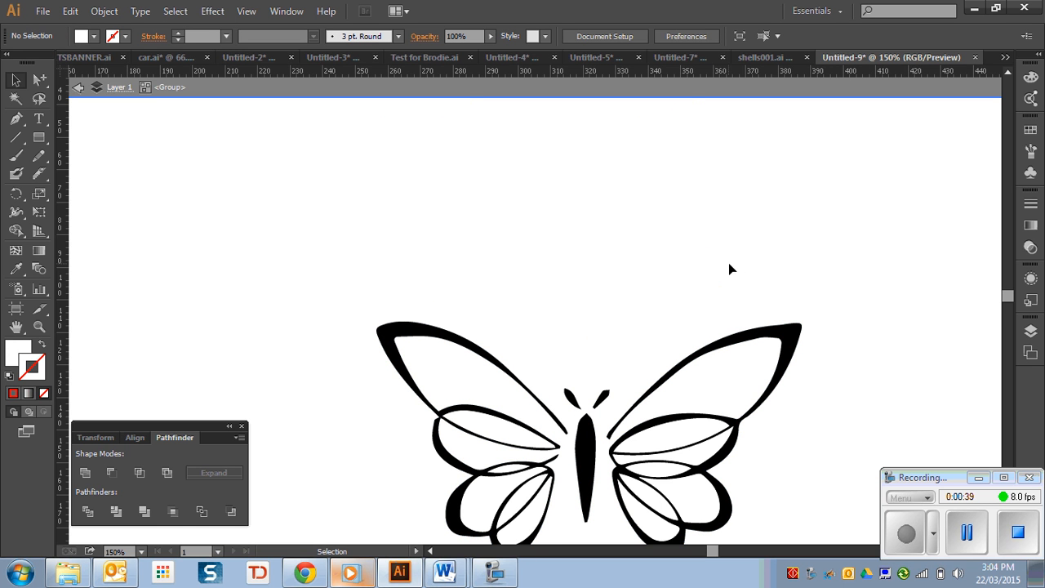
Step: Draw a closed curved patch with the Pen tool over the notch where the butterfly's left wing outlines cross
left_click_drag(1010, 301, 1010, 302)
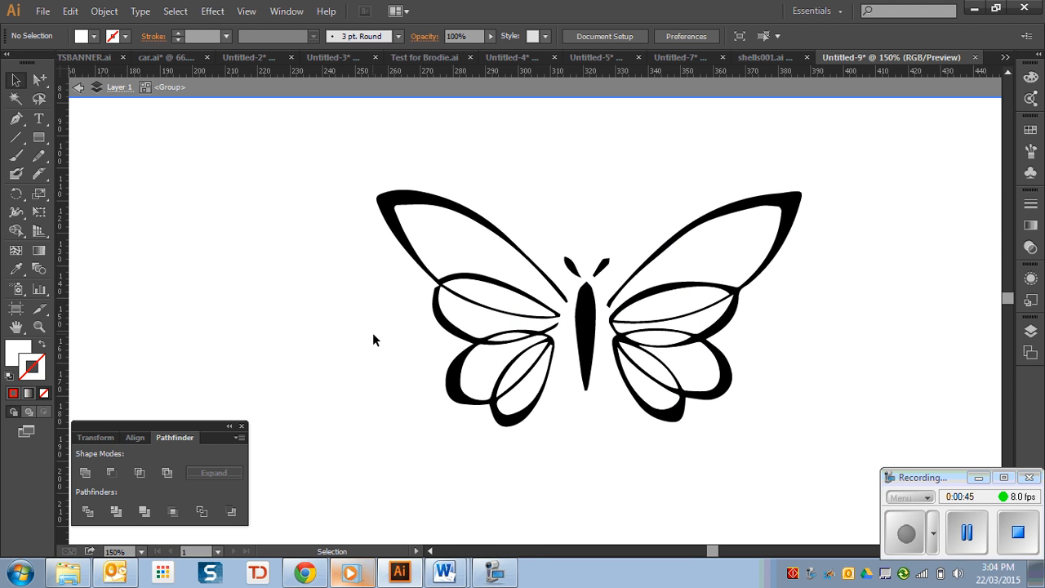
key("ctrl+plus")
key("ctrl+plus")
key("ctrl+plus")
key("ctrl+plus")
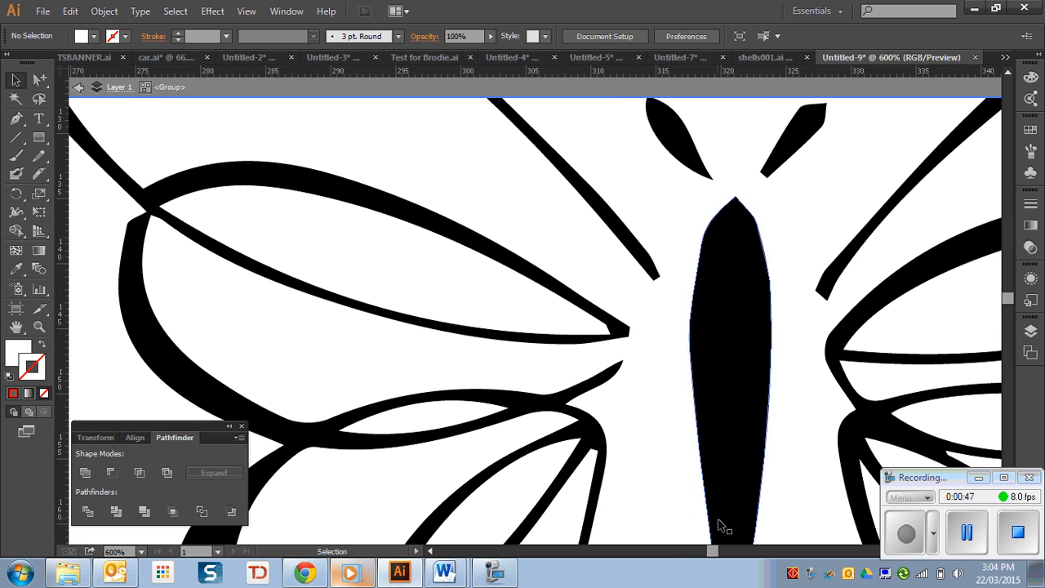
left_click_drag(711, 552, 709, 554)
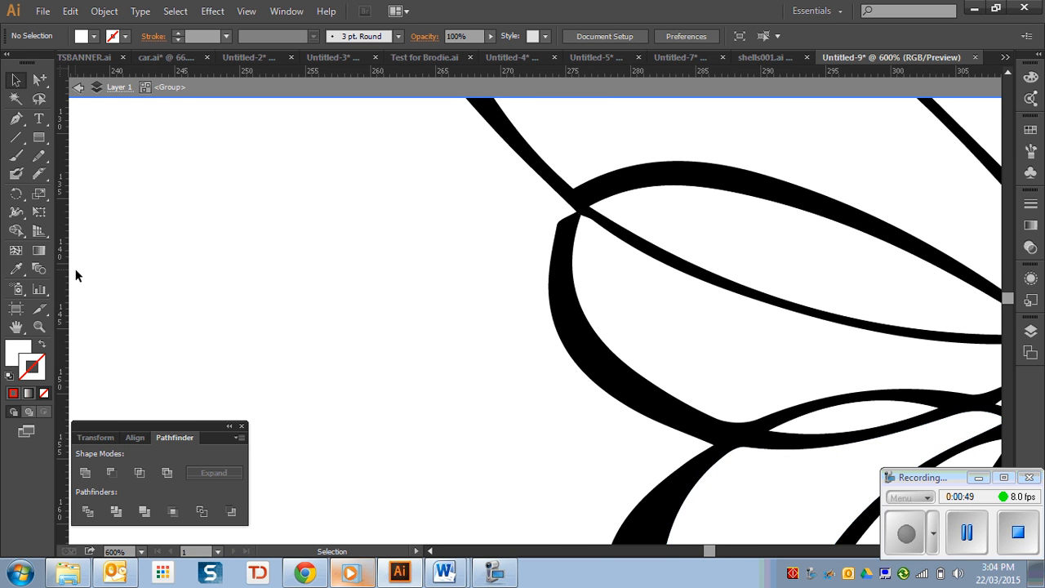
left_click(15, 118)
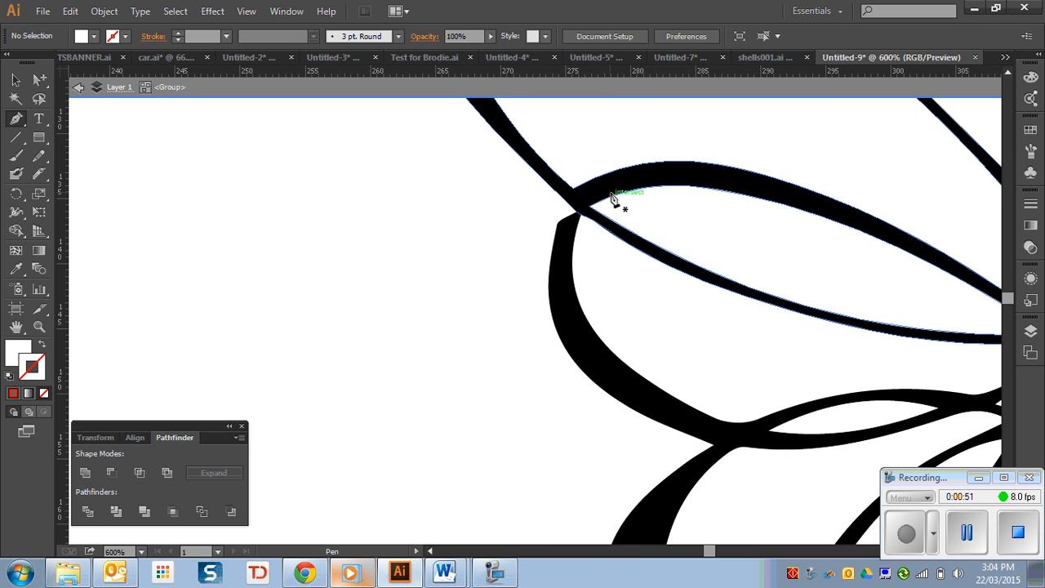
left_click_drag(613, 203, 573, 245)
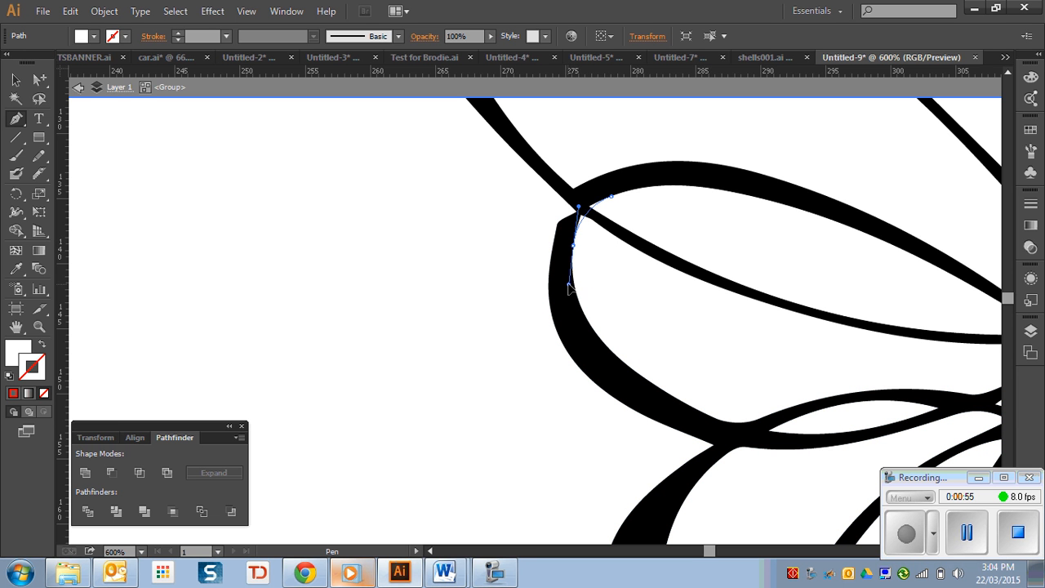
mouse_move(570, 290)
left_mouse_down()
mouse_move(565, 275)
mouse_move(553, 281)
left_mouse_up()
left_click(550, 275)
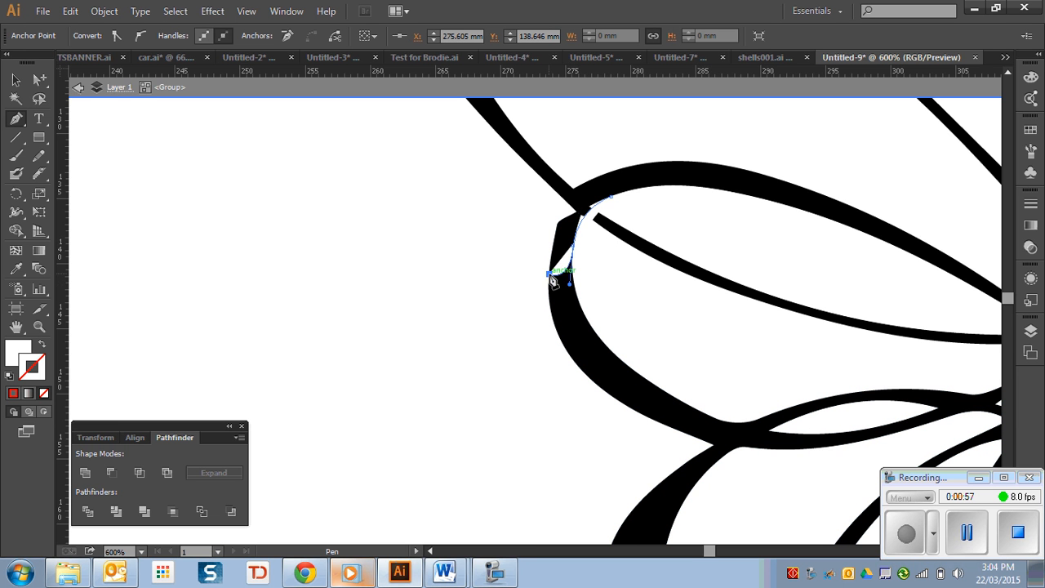
left_click(581, 185)
left_click_drag(581, 185, 605, 197)
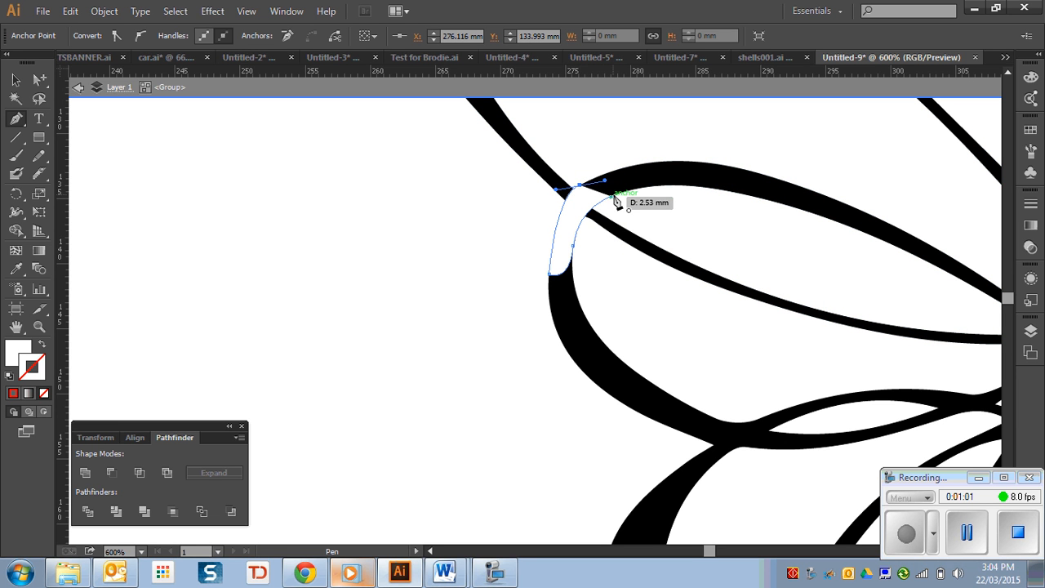
left_click(611, 197)
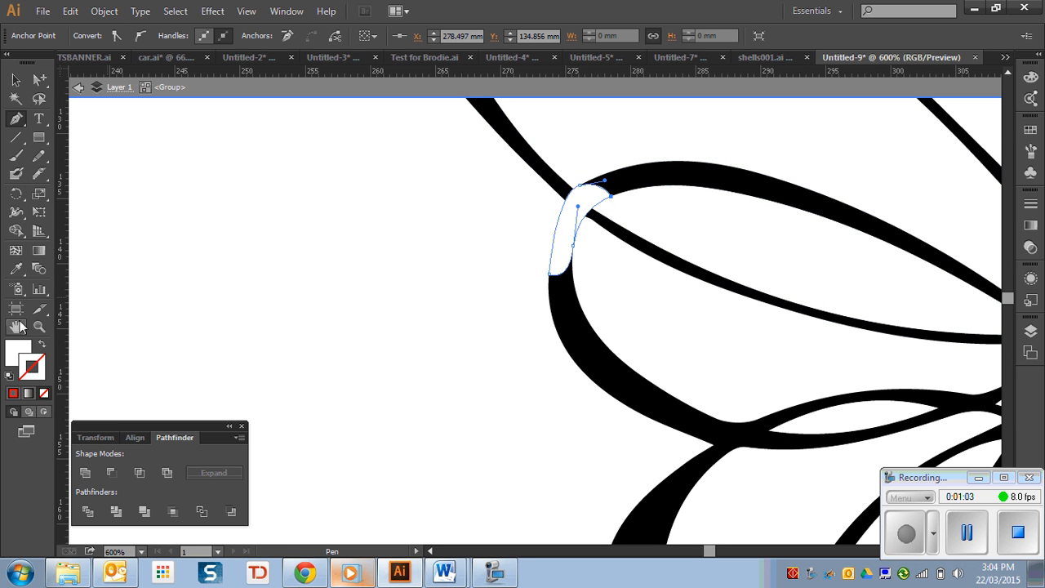
Step: Fill the new patch with the black sampled from the wing outline using the Eyedropper, and deselect it
left_click(18, 350)
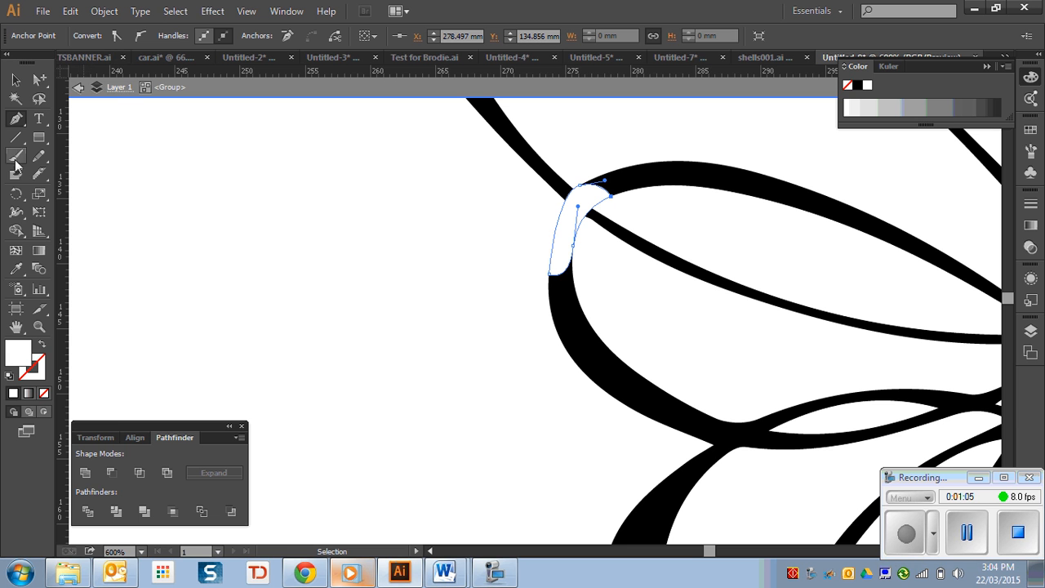
left_click(16, 269)
left_click(614, 352)
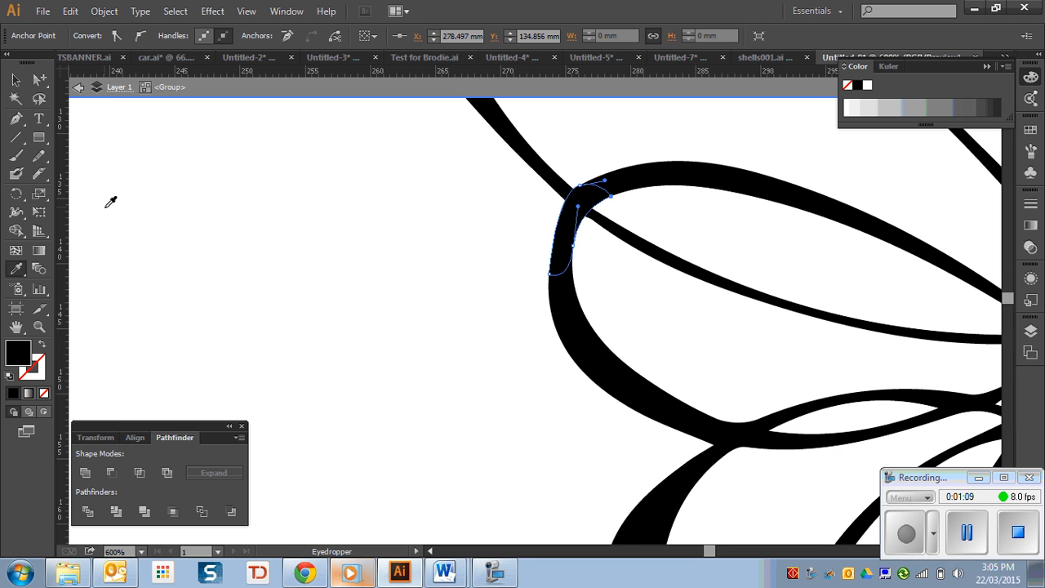
left_click(15, 79)
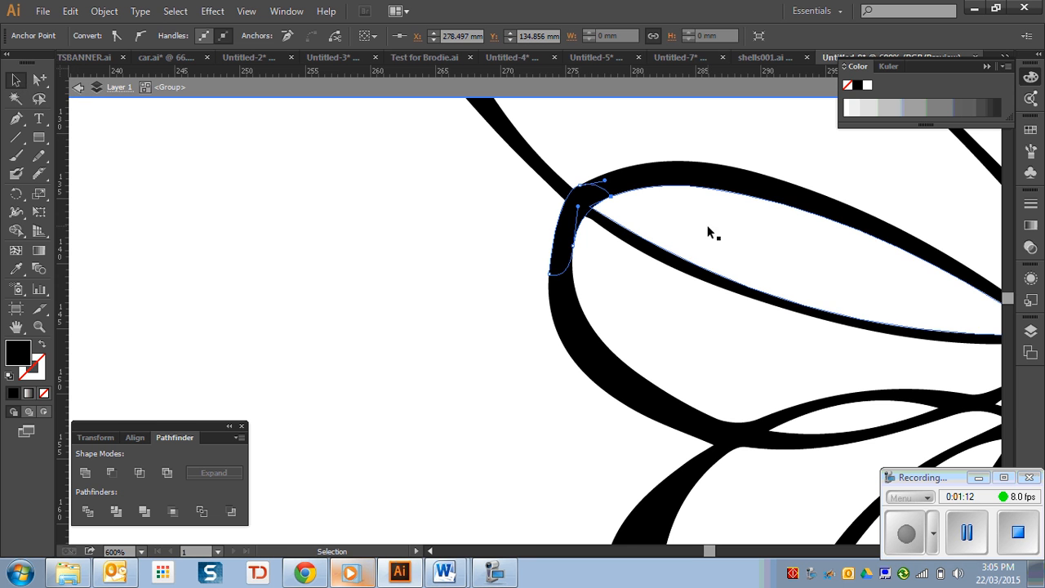
left_click(629, 294)
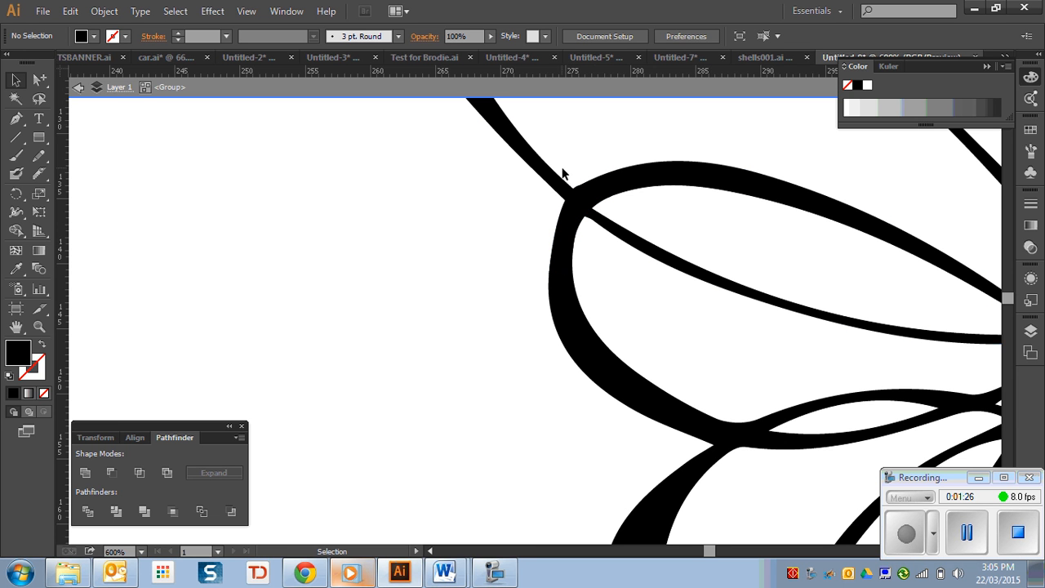
Step: Select the black patch together with the left wing outline and combine them with Pathfinder Merge
left_click_drag(569, 153, 559, 313)
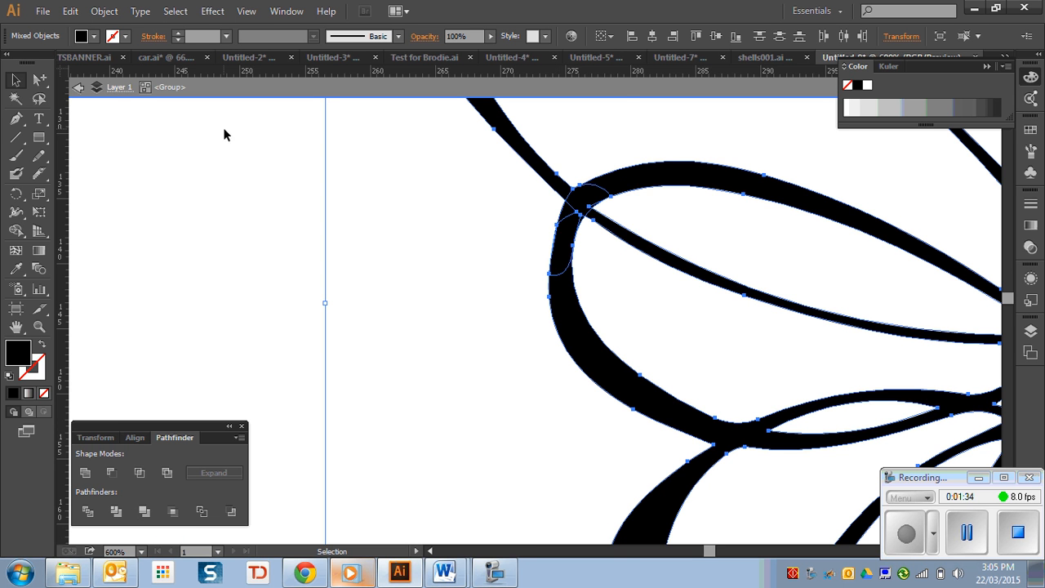
left_click(288, 11)
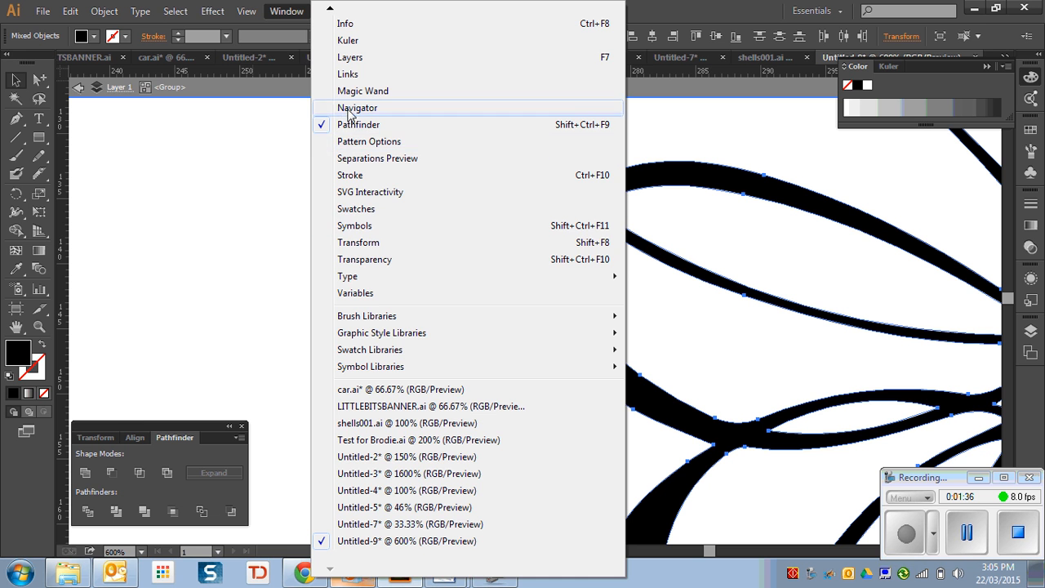
left_click(174, 494)
left_click(144, 511)
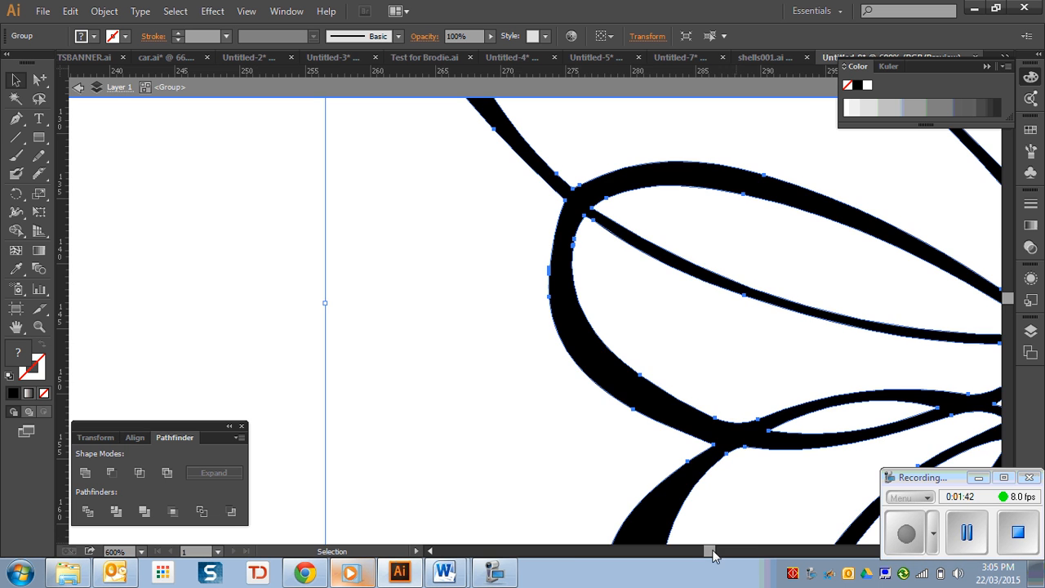
Step: Draw a closed black Pen tool patch with a curved upper edge across the outer tip of the right wing's middle cell
left_click_drag(712, 556, 720, 553)
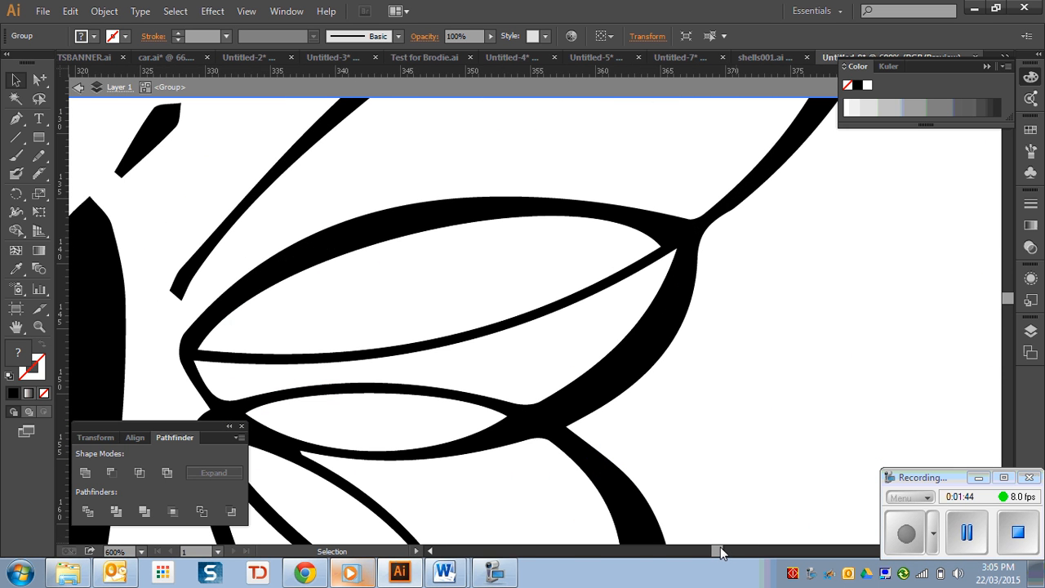
left_click(687, 245)
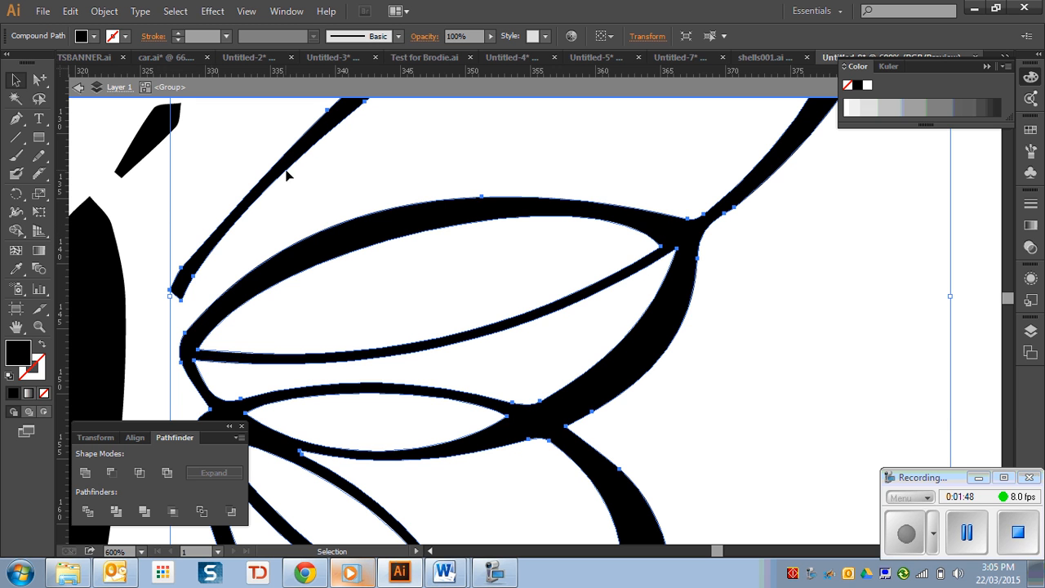
left_click(15, 118)
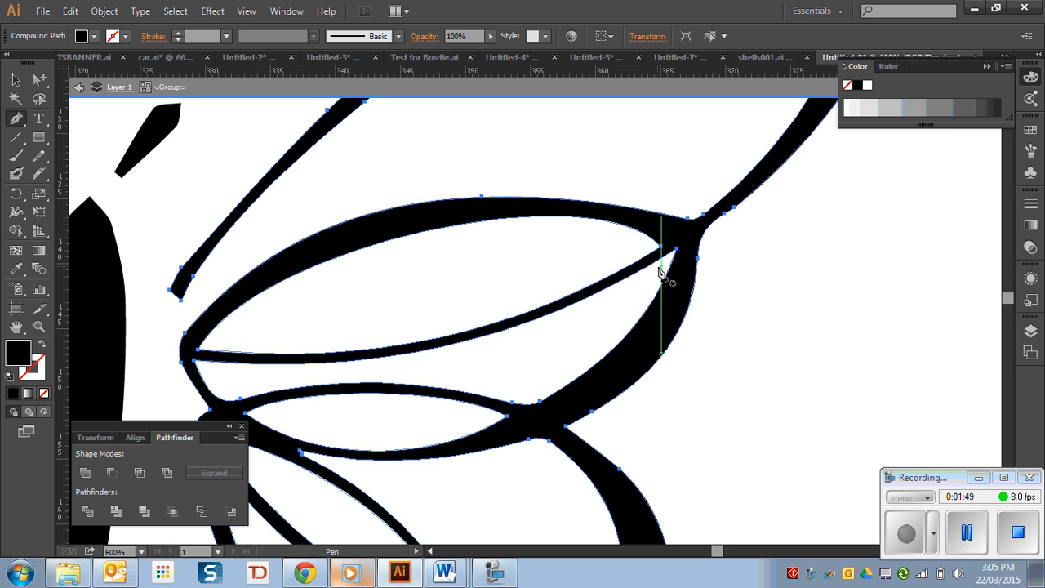
left_click(587, 222)
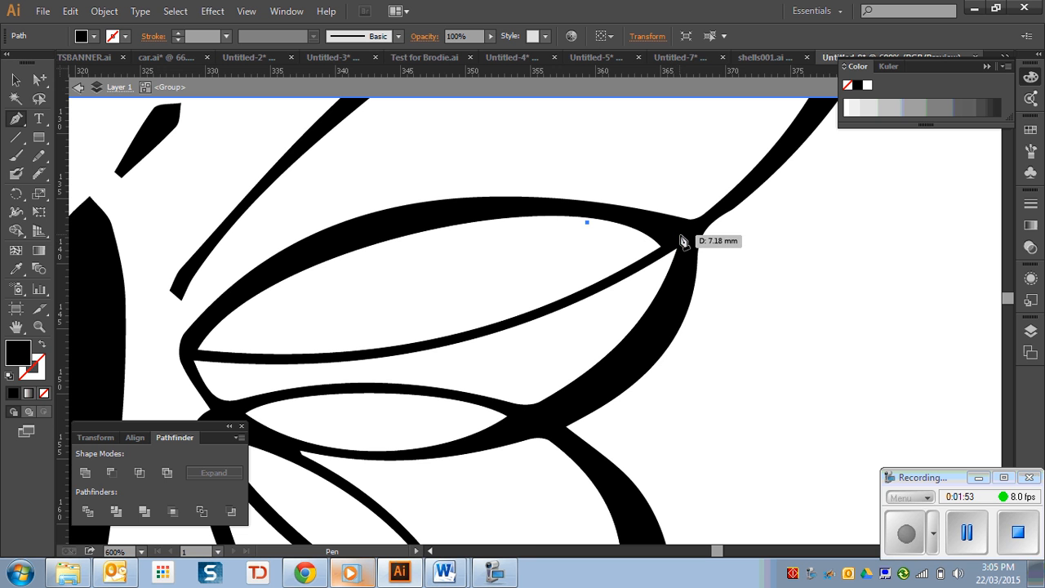
left_click(677, 236)
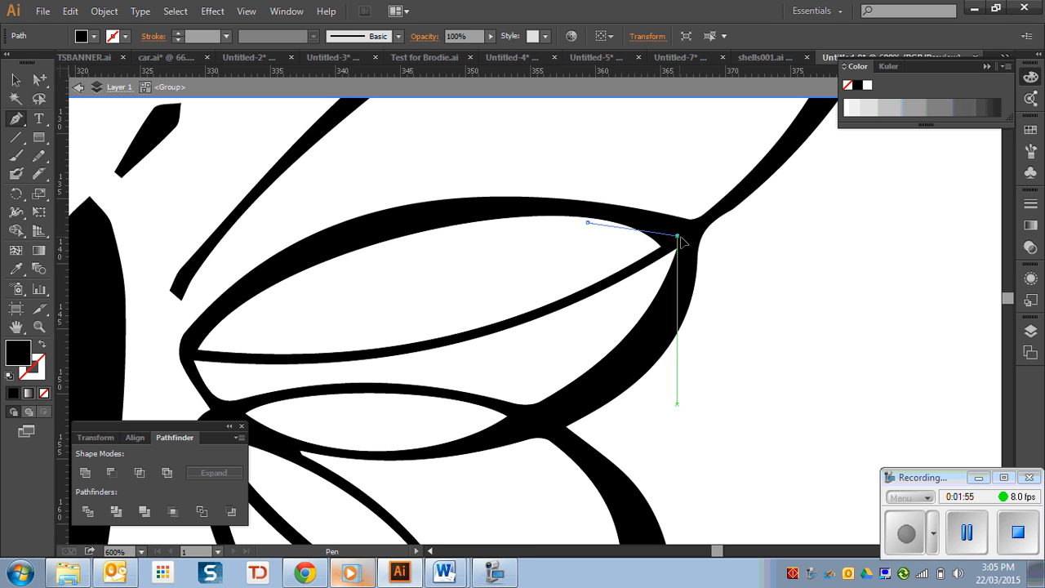
left_click_drag(682, 241, 758, 260)
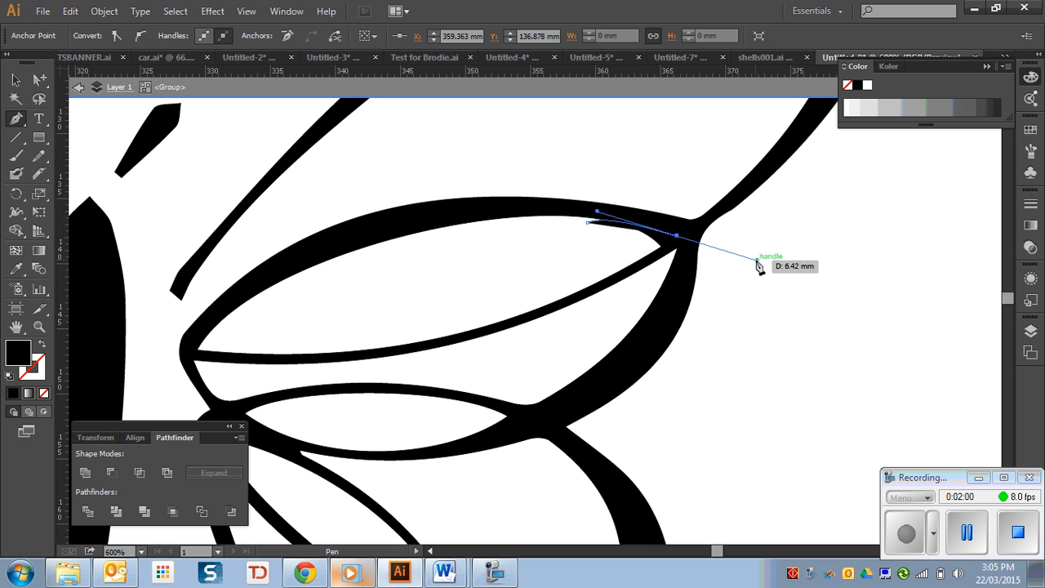
left_click(677, 237)
left_click(631, 264)
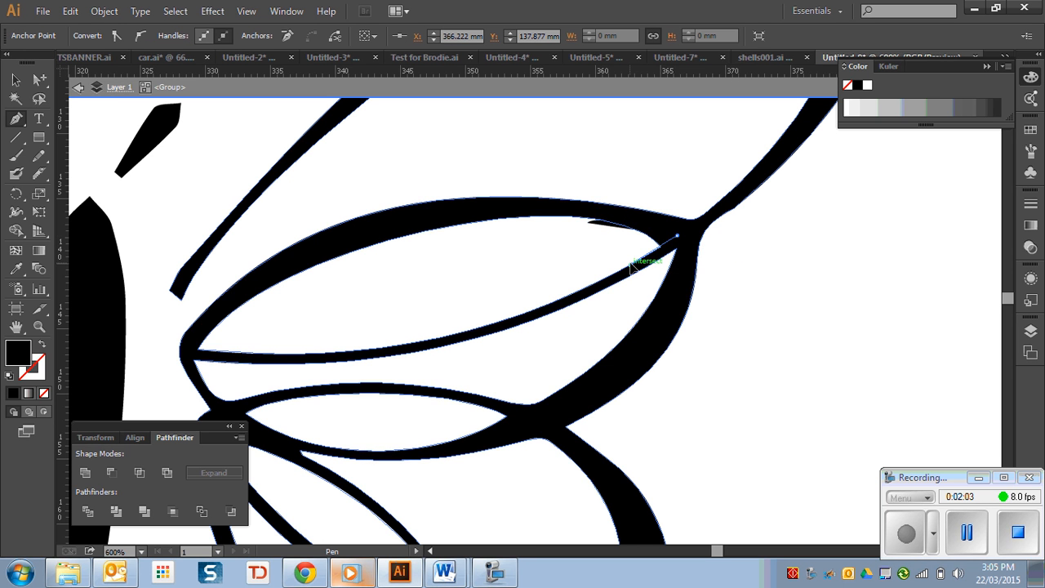
left_click(631, 264)
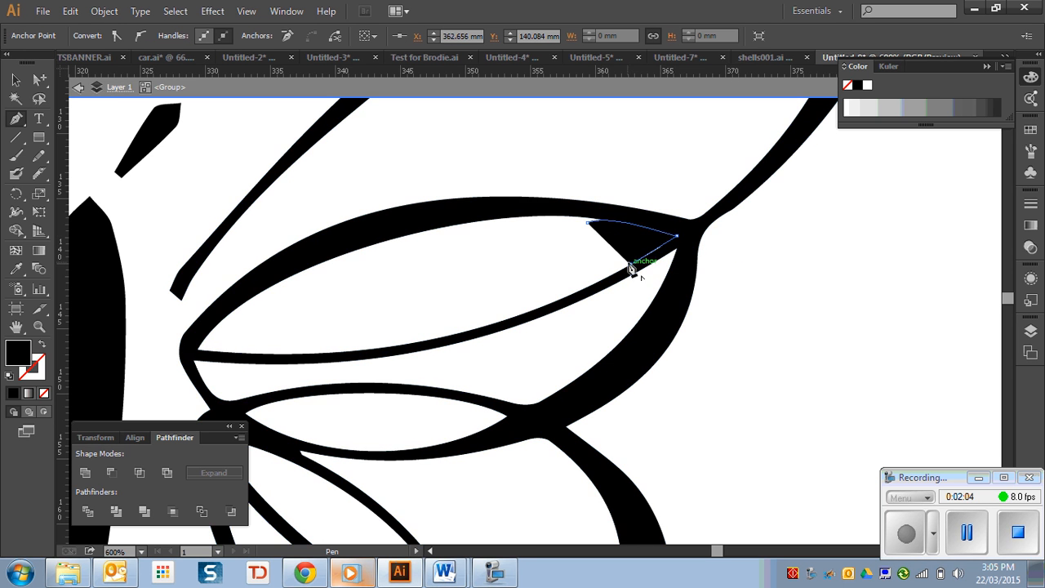
left_click(590, 221)
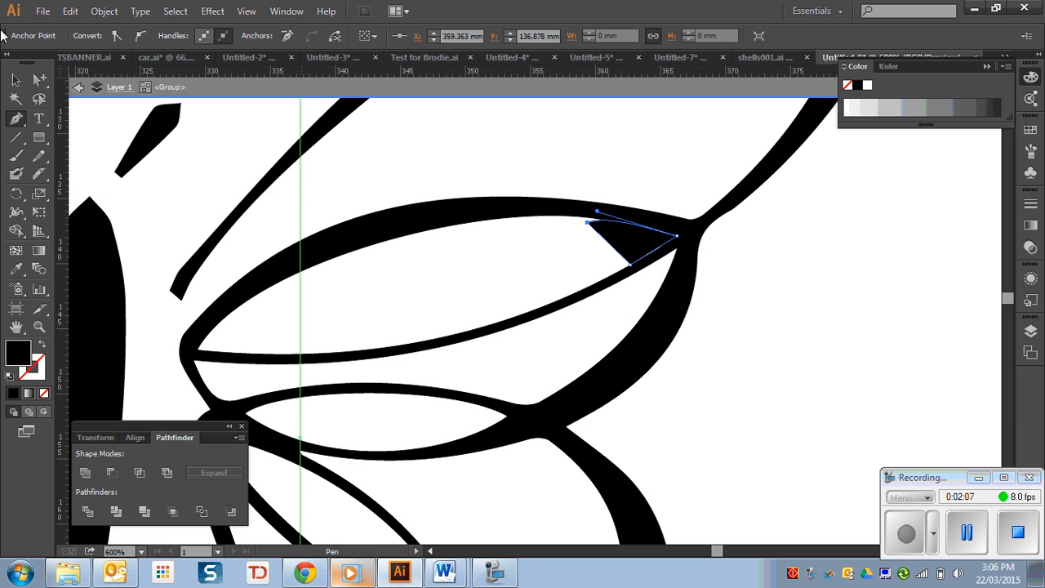
Step: Select the new patch together with the right wing outline and split them with Pathfinder Divide
left_click(15, 78)
left_click(715, 286)
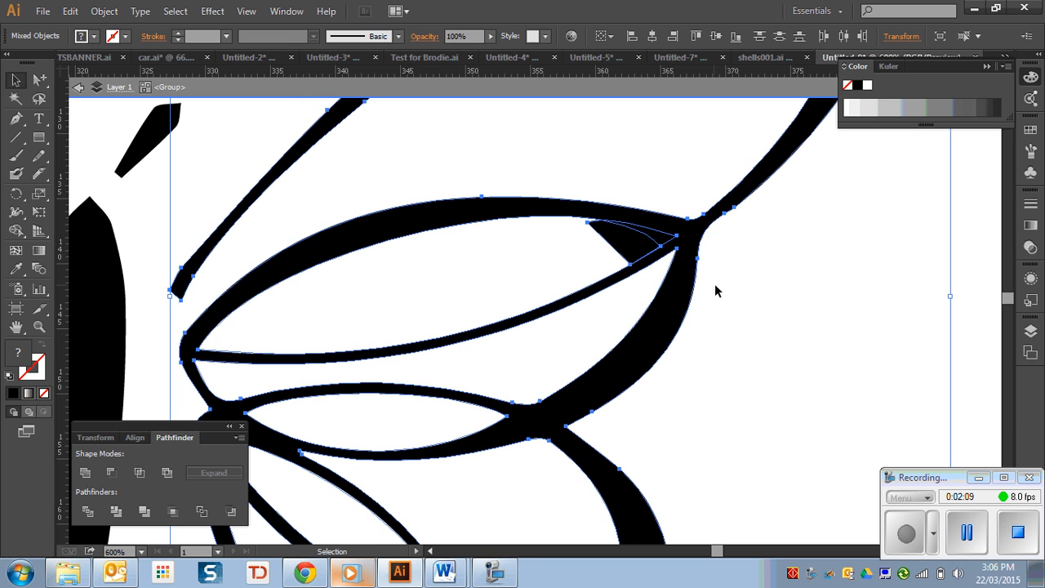
left_click(86, 512)
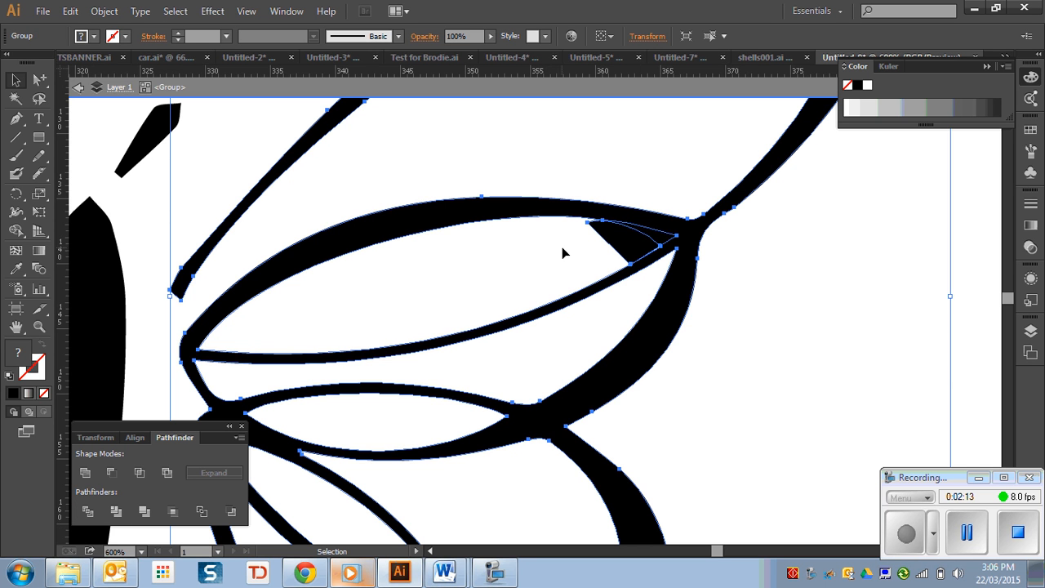
Step: Delete both leftover pieces of the divided patch at the outer tip of the right wing's middle cell and exit group isolation
double_click(642, 251)
left_click(641, 250)
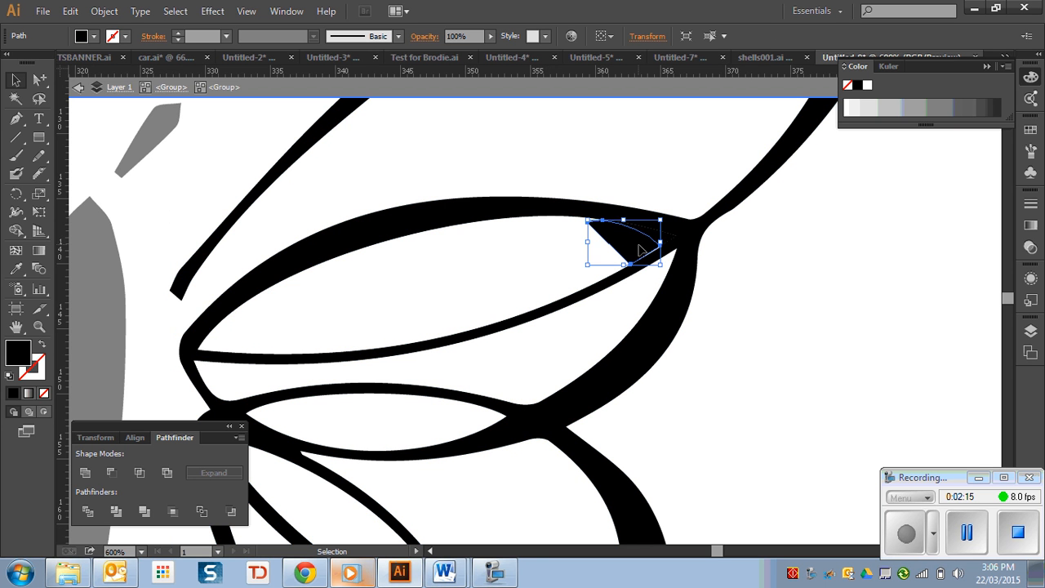
key("Delete")
left_click(663, 243)
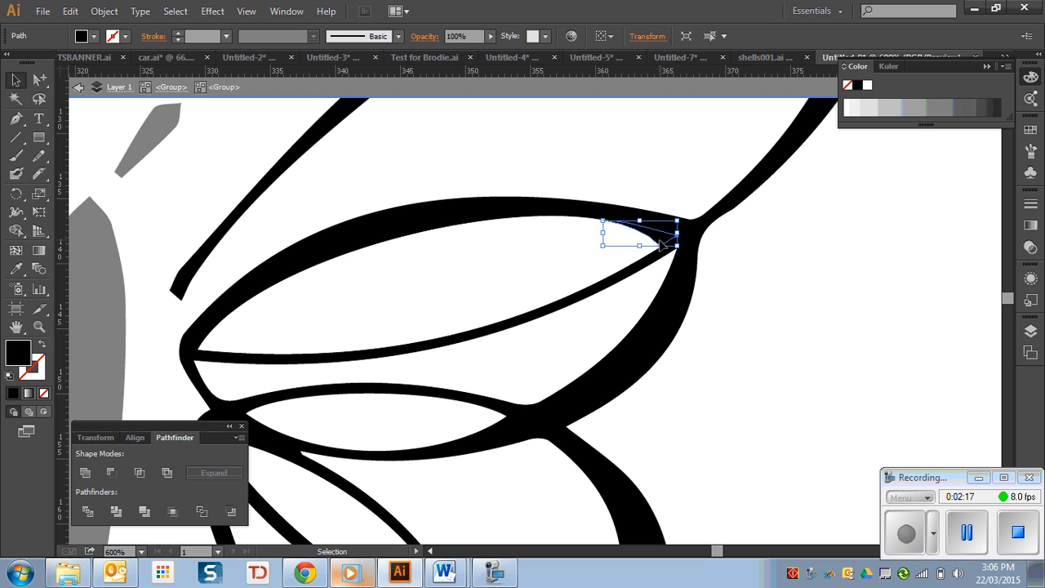
key("Delete")
double_click(816, 275)
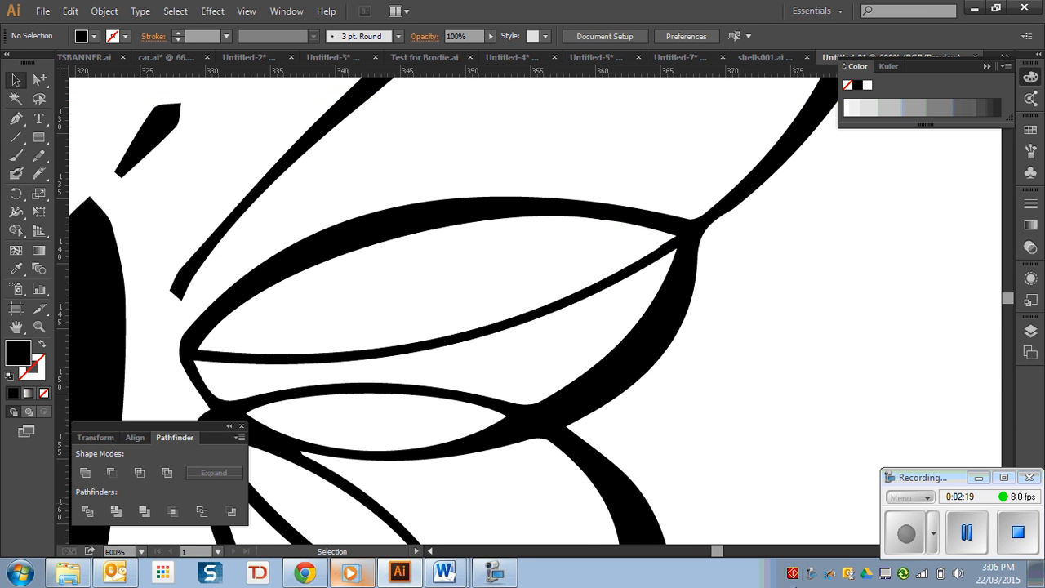
Step: Cut a curved Knife line through the thick outline along the inner edge of the left lower wing's outer lobe
left_click_drag(719, 552, 715, 557)
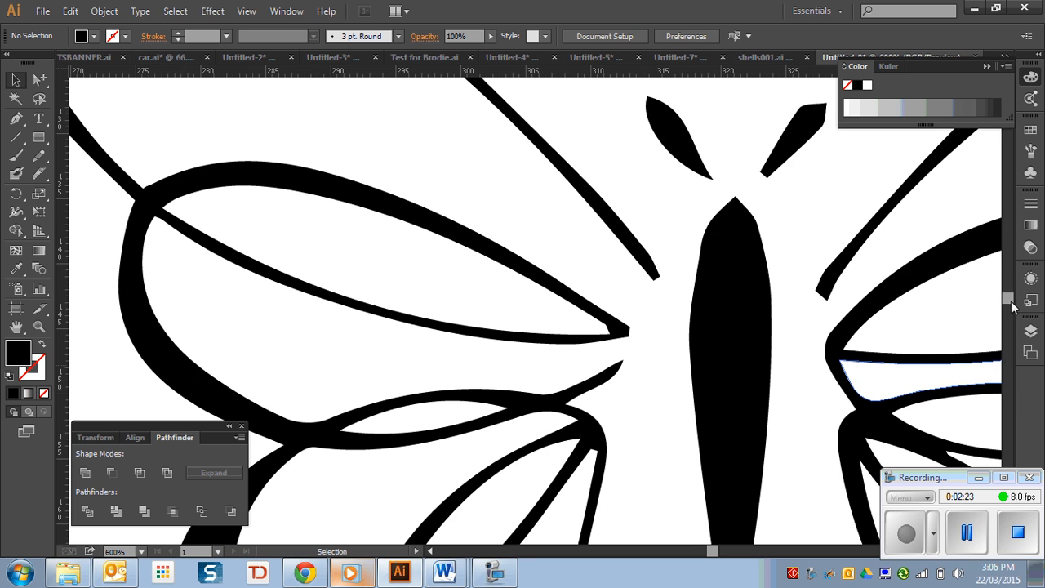
scroll(1011, 305, "down", 10)
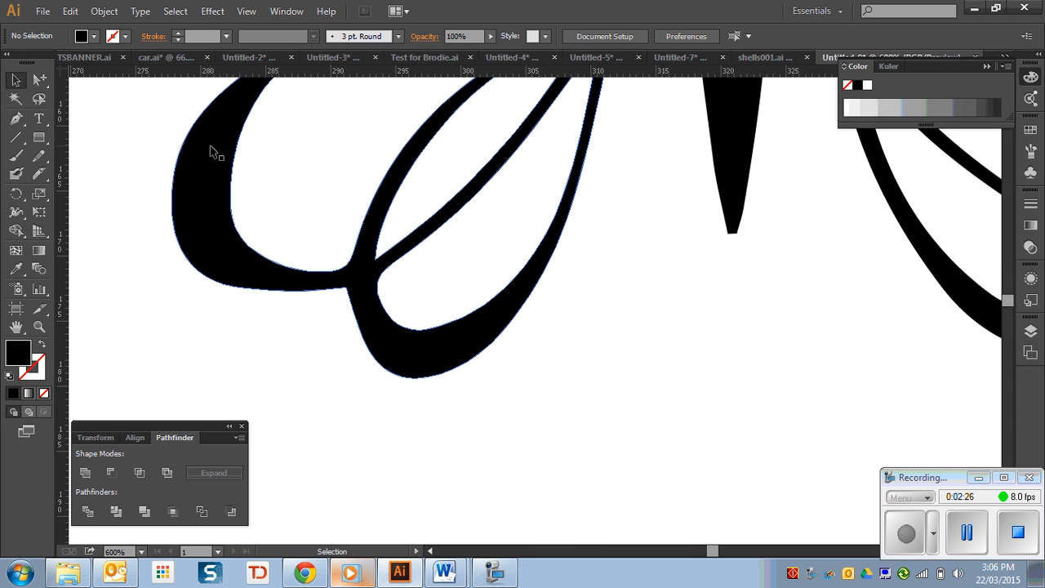
left_click(224, 243)
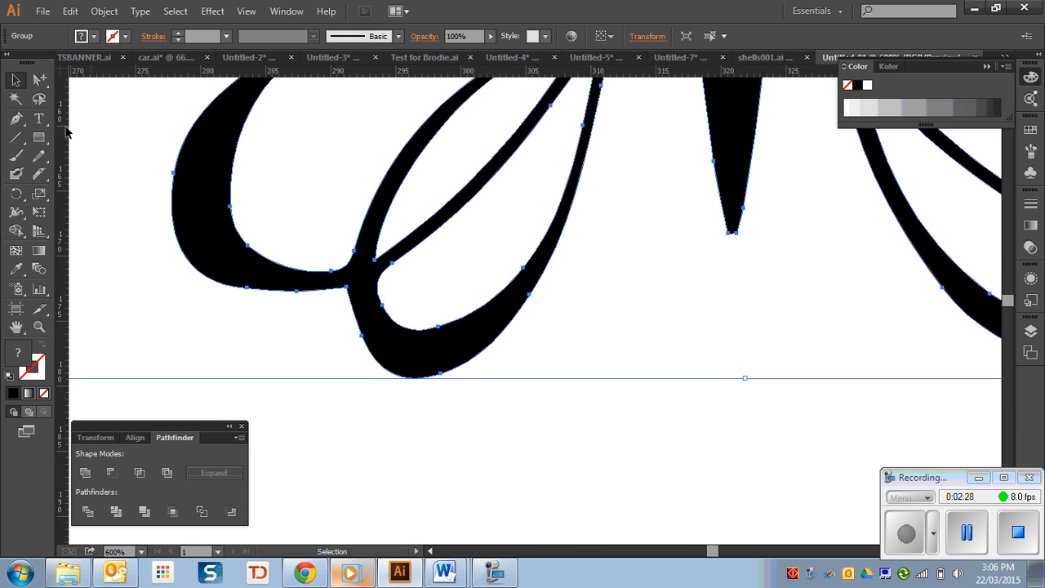
left_click(39, 173)
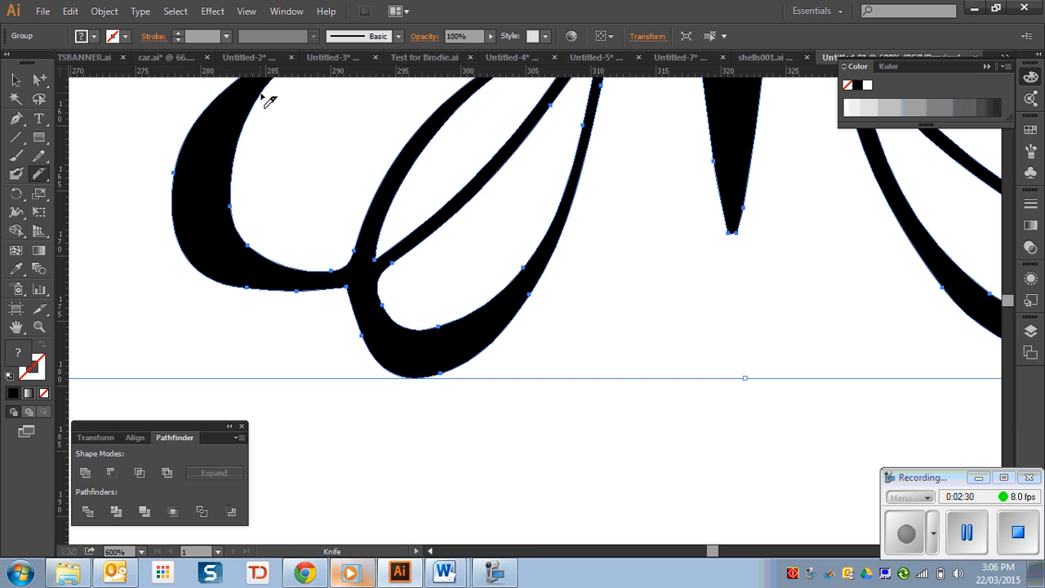
mouse_move(263, 91)
left_mouse_down()
mouse_move(218, 145)
mouse_move(215, 201)
mouse_move(244, 253)
mouse_move(273, 273)
mouse_move(332, 270)
left_mouse_up()
left_click(16, 80)
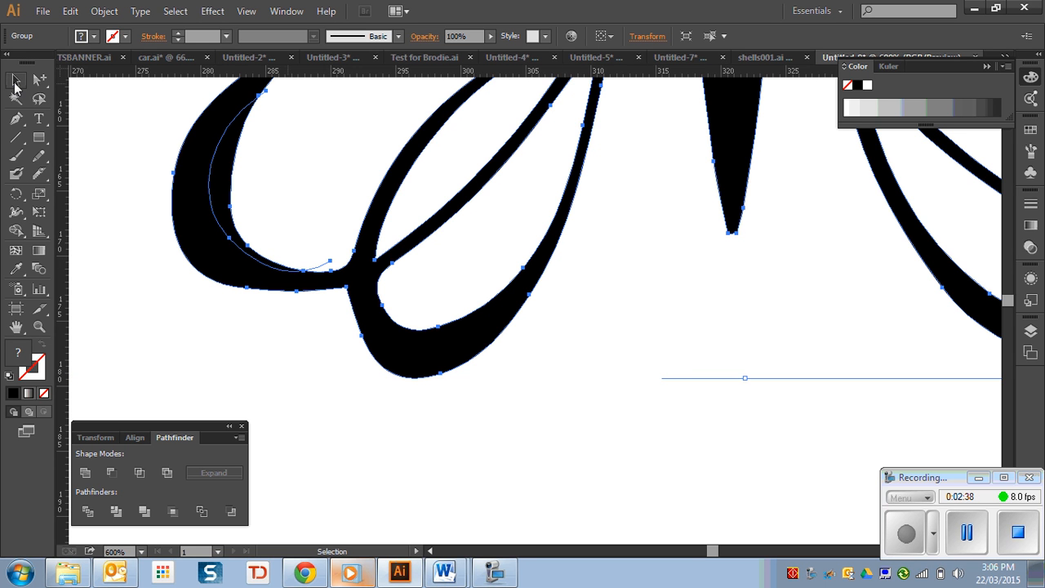
Step: Isolate the cut wing group and delete the black sliver and the unfilled leftover piece inside the lower lobe
double_click(235, 161)
left_click(234, 163)
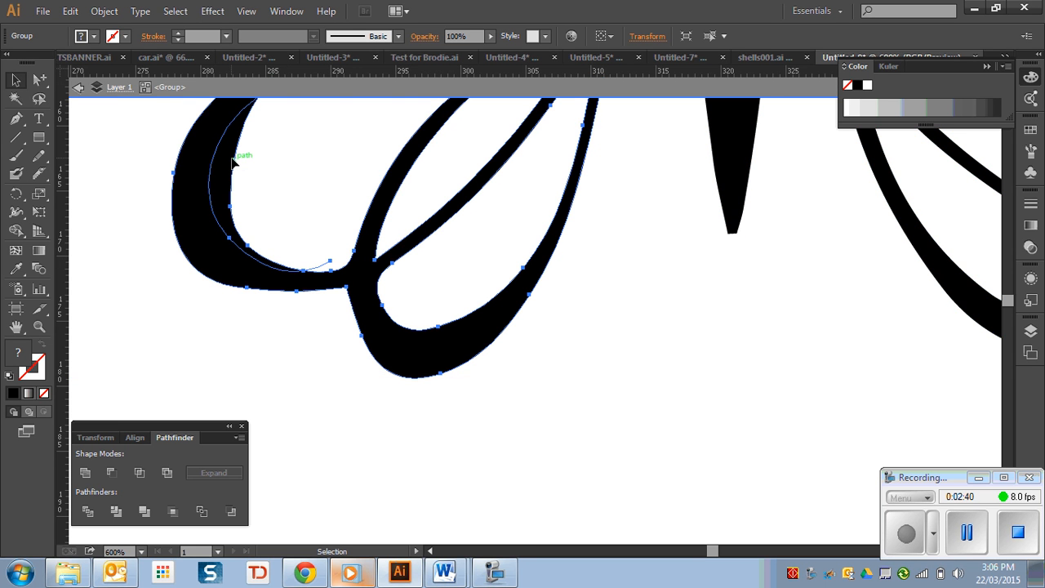
double_click(233, 164)
left_click(233, 164)
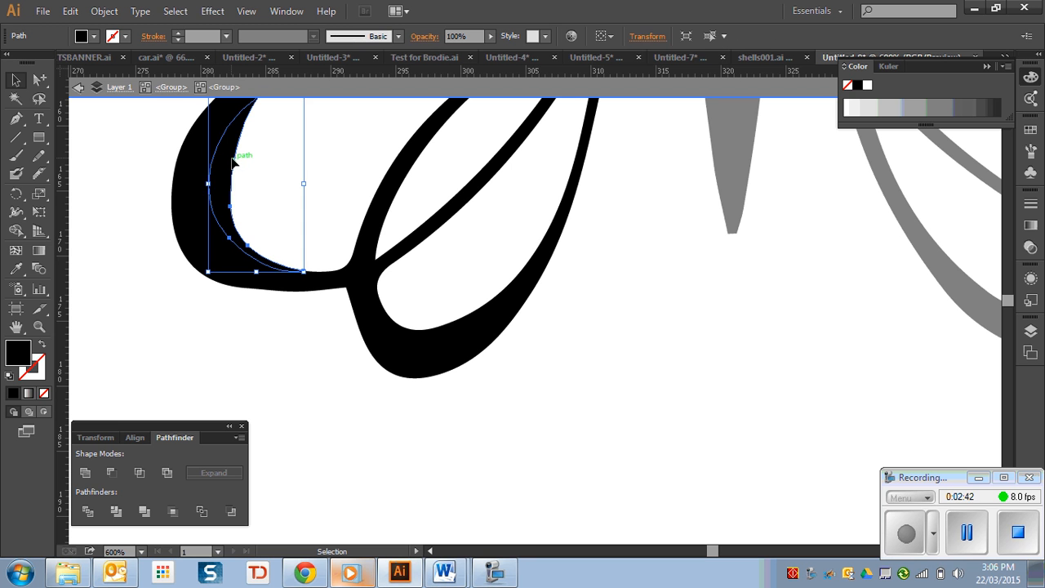
key("Delete")
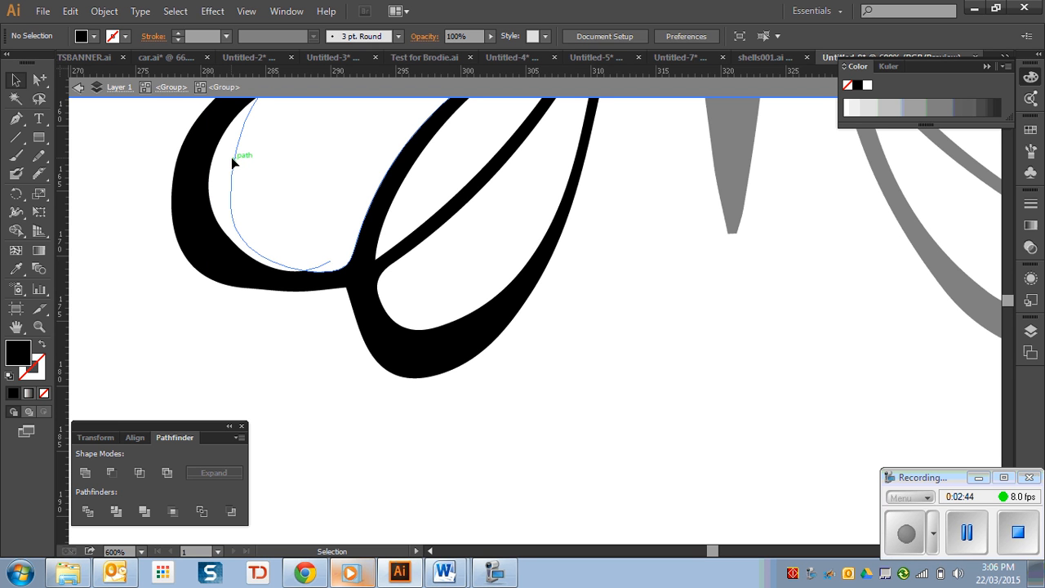
left_click(236, 163)
key("Delete")
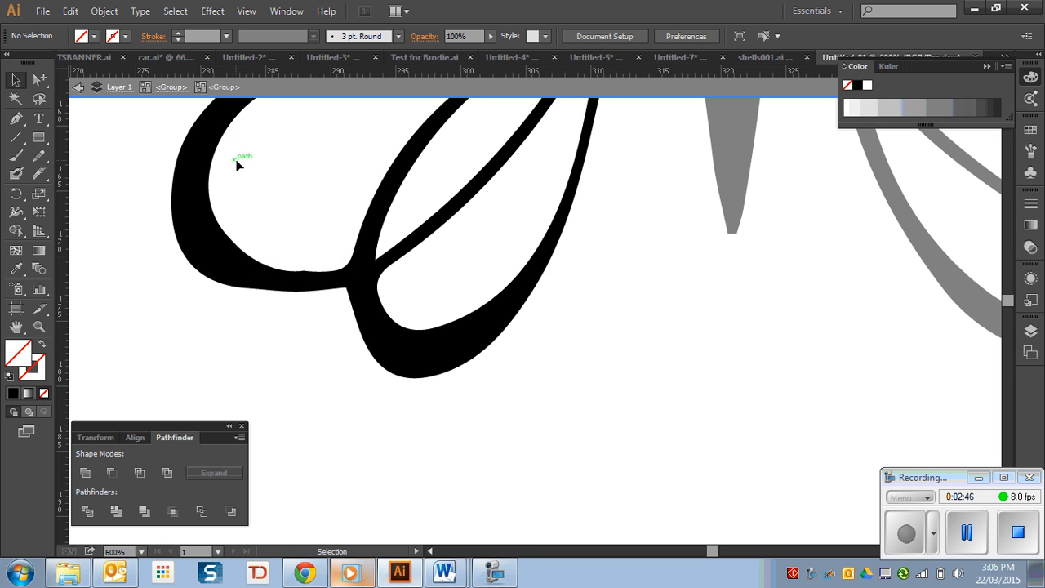
Step: Leave isolation and select the full butterfly group to check for leftover paths around it, and deselect it
key("ctrl+minus")
key("ctrl+minus")
key("ctrl+minus")
key("ctrl+minus")
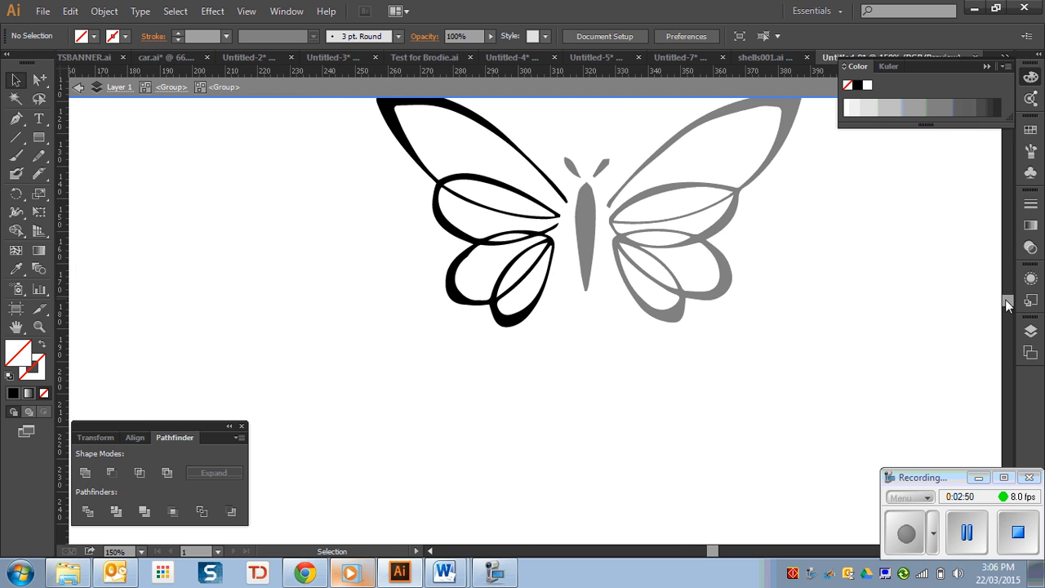
scroll(1010, 303, "up", 5)
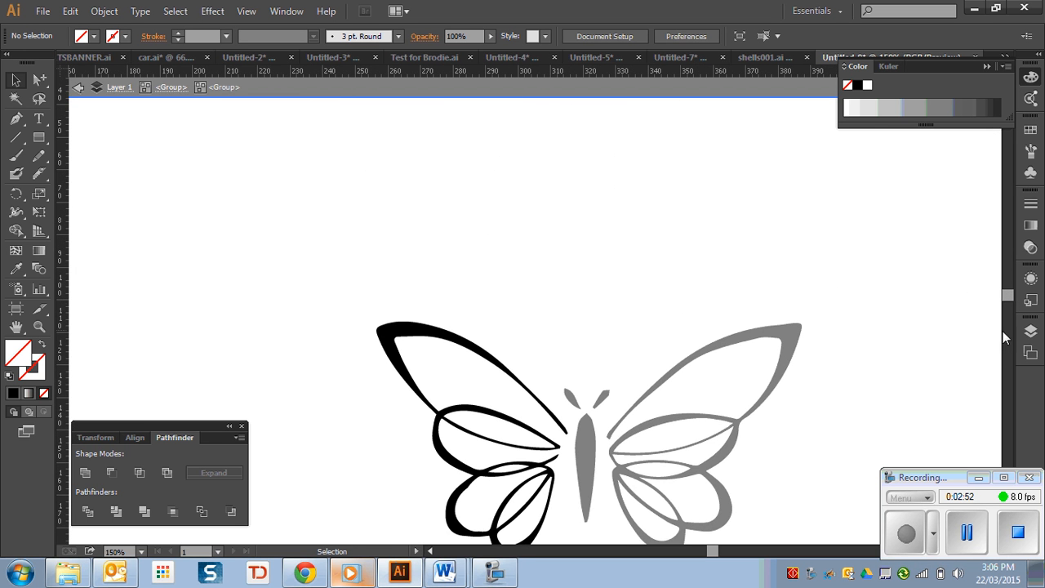
left_click_drag(957, 481, 887, 208)
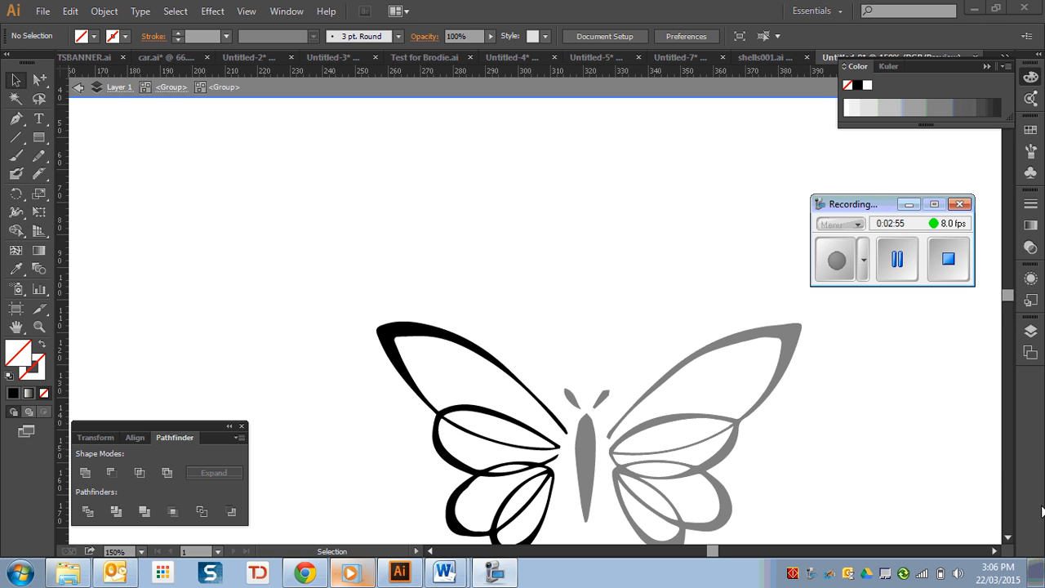
left_click(1008, 539)
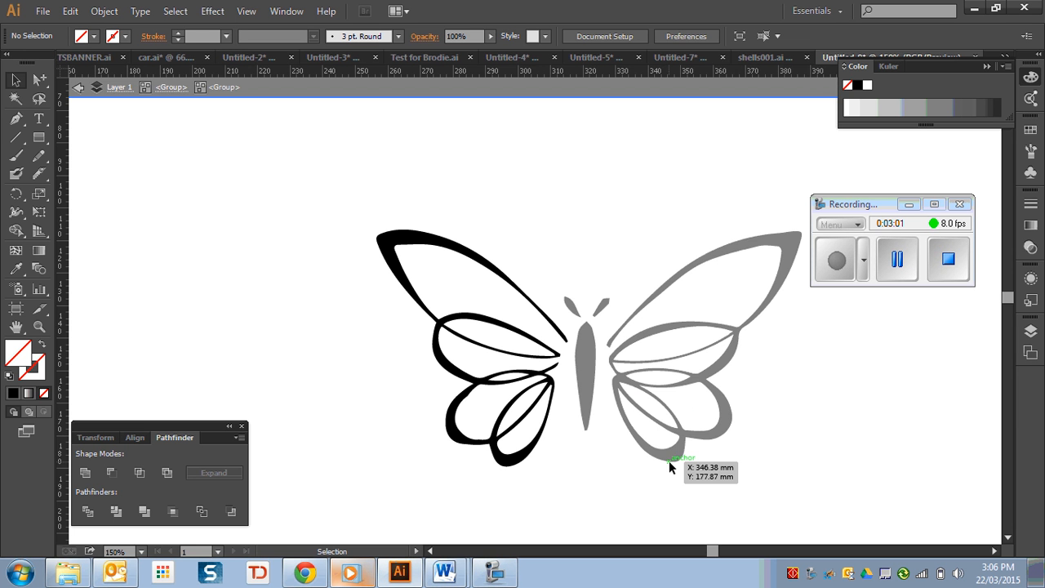
left_click_drag(669, 460, 669, 460)
left_click_drag(412, 160, 729, 458)
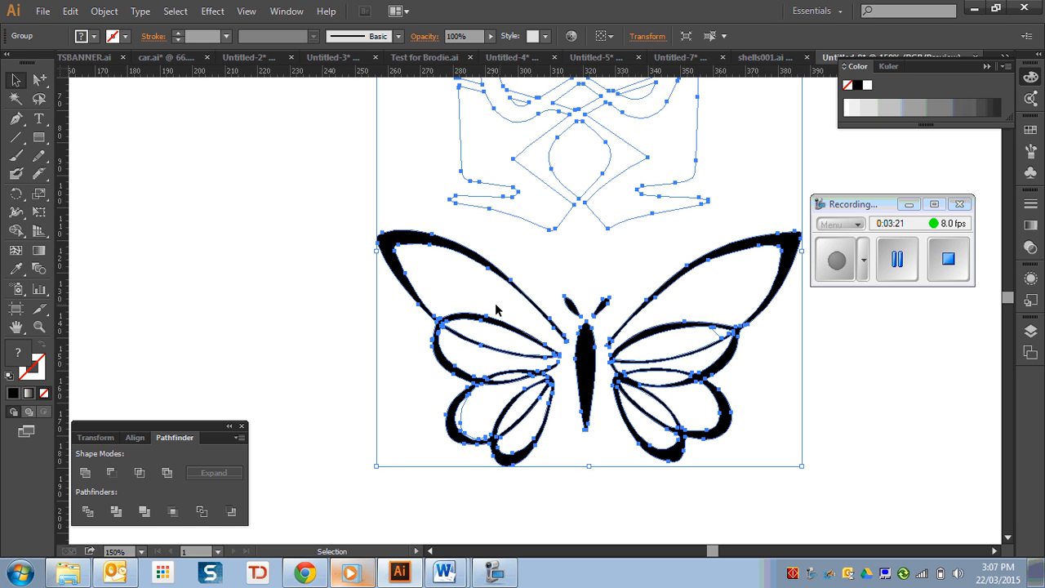
left_click(38, 364)
left_click(347, 272)
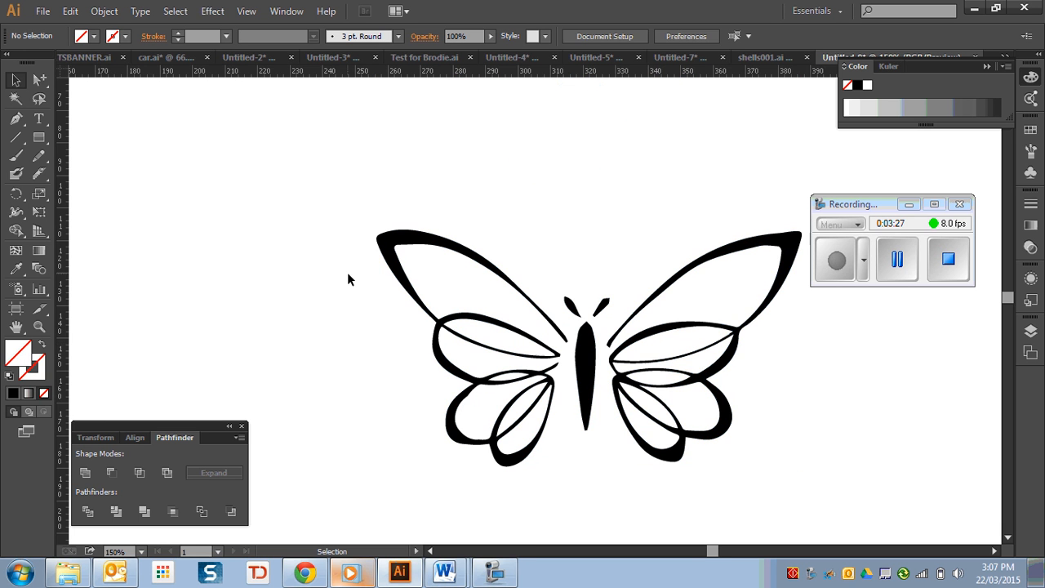
Step: Isolate the artwork group and delete the invisible white leftover shapes above the butterfly
left_click_drag(428, 119, 744, 193)
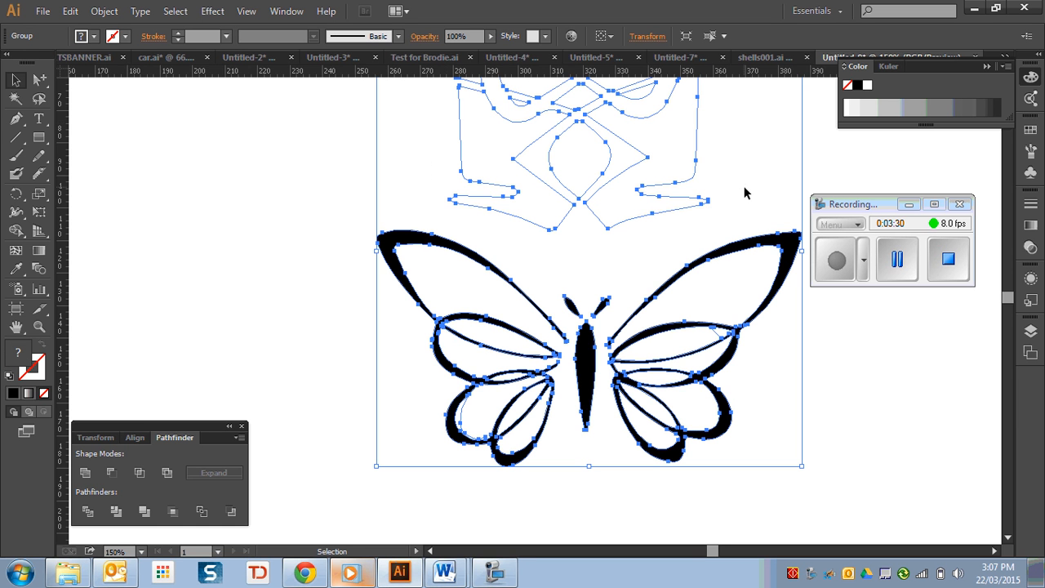
double_click(698, 133)
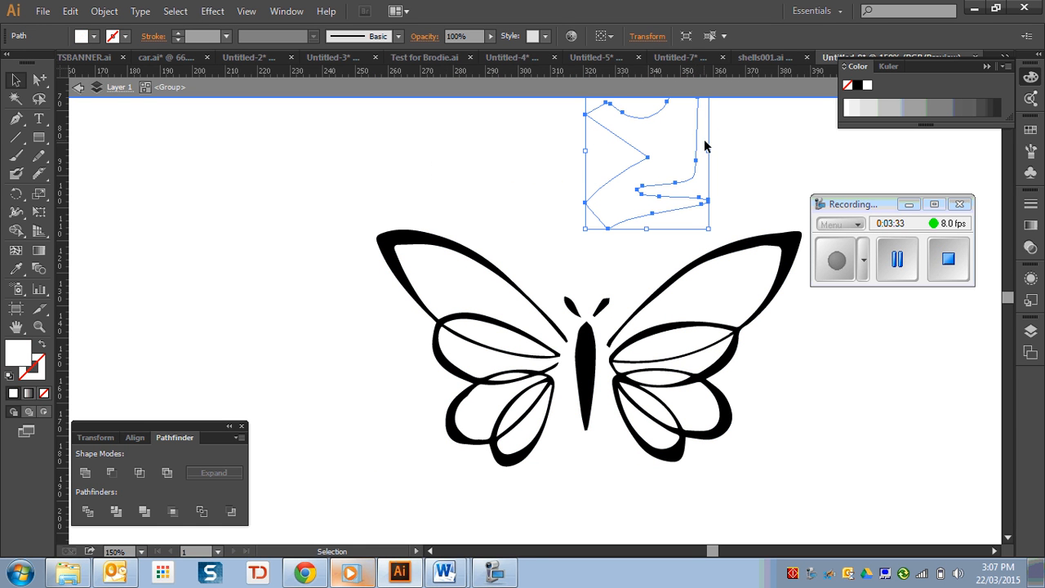
left_click_drag(748, 174, 438, 121)
left_click(439, 122)
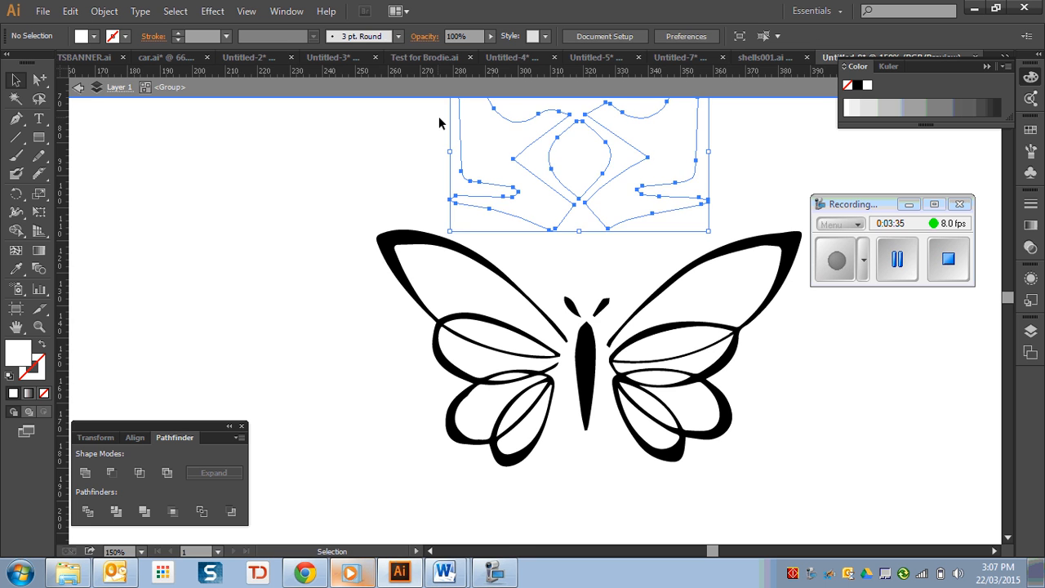
key("ctrl+minus")
key("ctrl+minus")
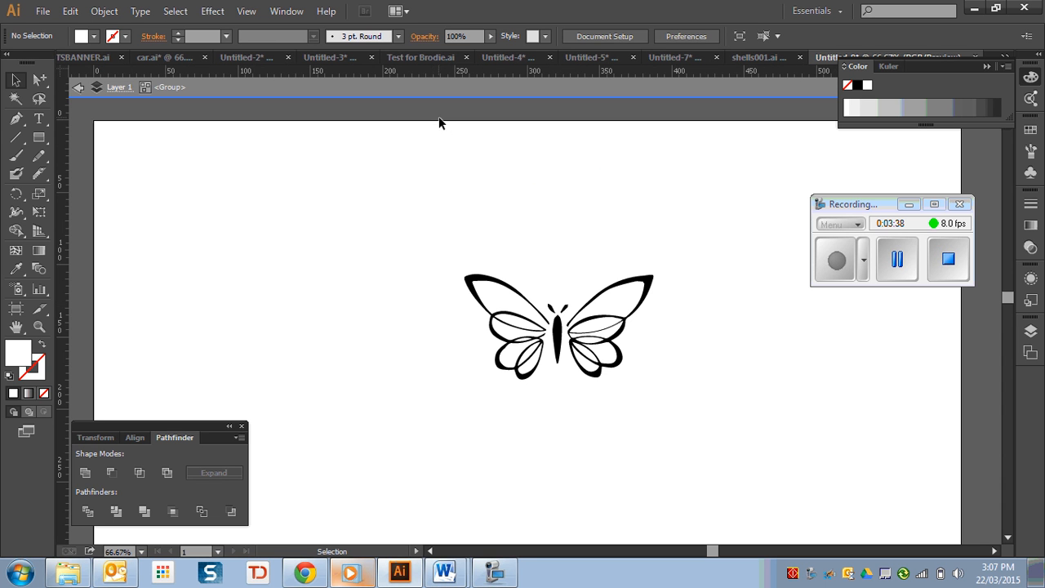
left_click_drag(442, 135, 663, 262)
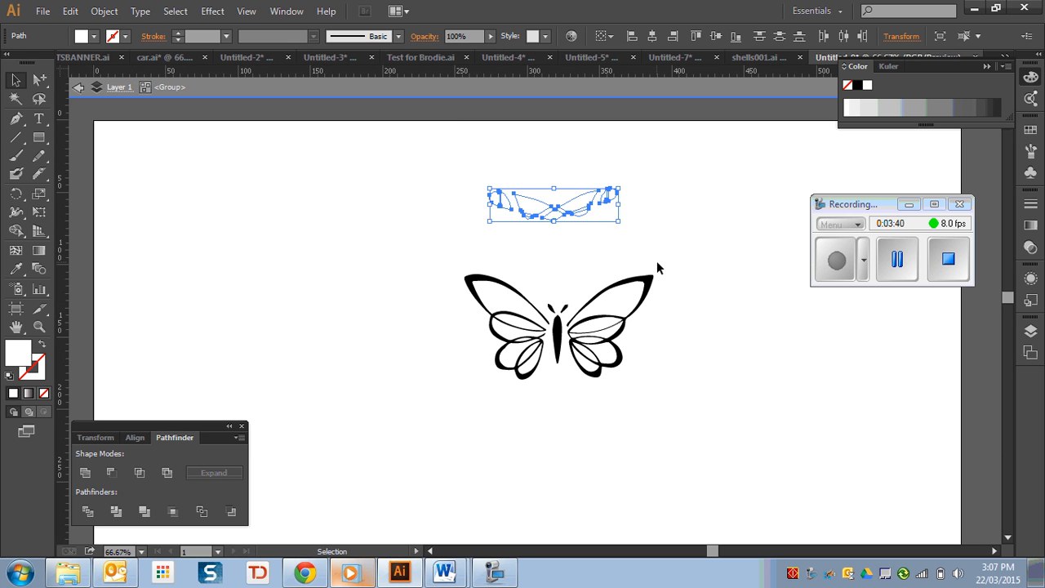
key("Delete")
Step: Check the area above the butterfly and the left wing group for remaining stray shapes, and exit group isolation
left_click_drag(507, 175, 607, 296)
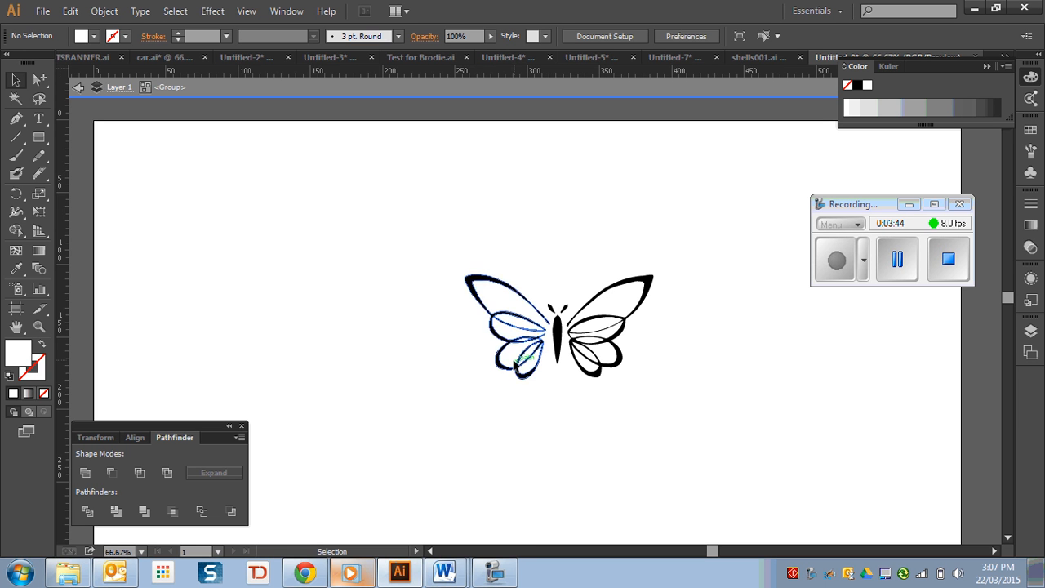
left_click(512, 359)
left_click(518, 390)
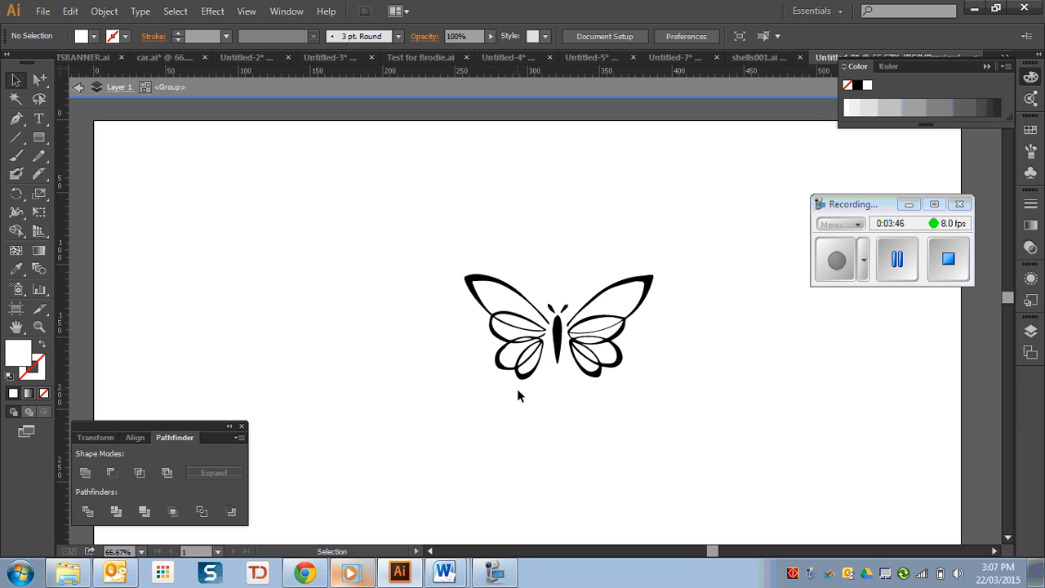
left_click(504, 341)
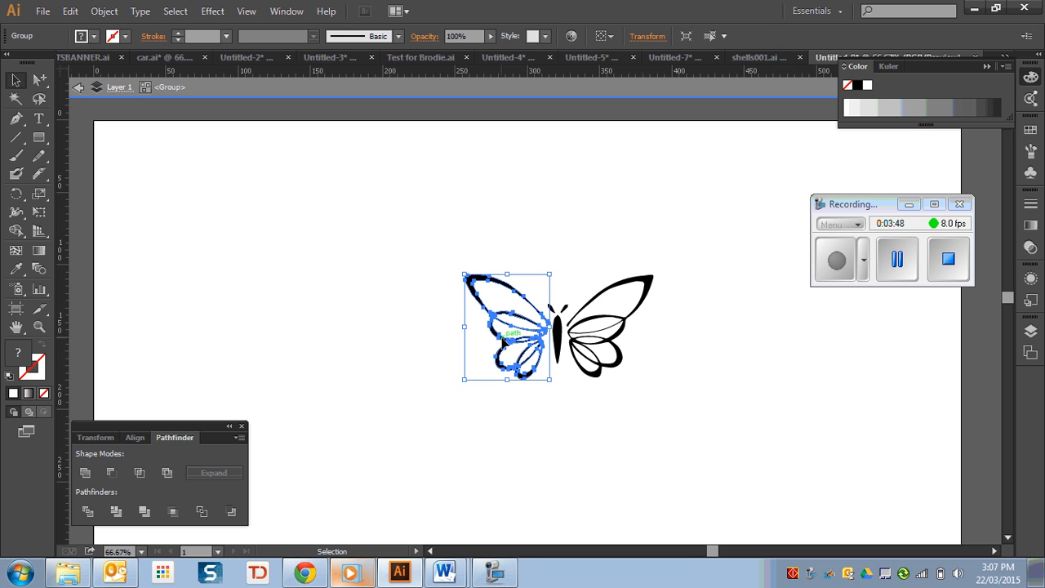
left_click(439, 341)
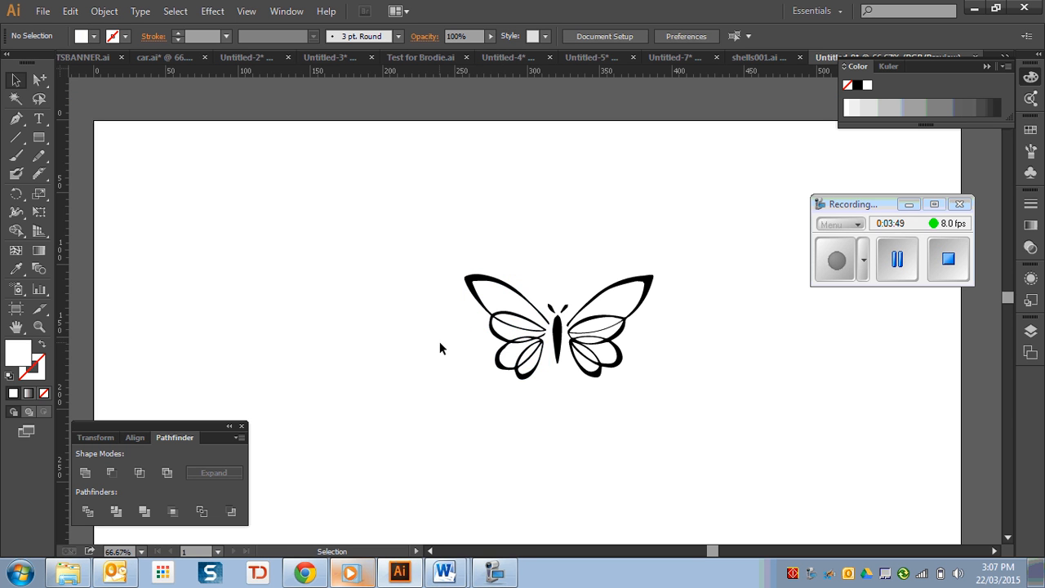
Step: Give the whole butterfly group no fill and a red stroke
left_click(501, 342)
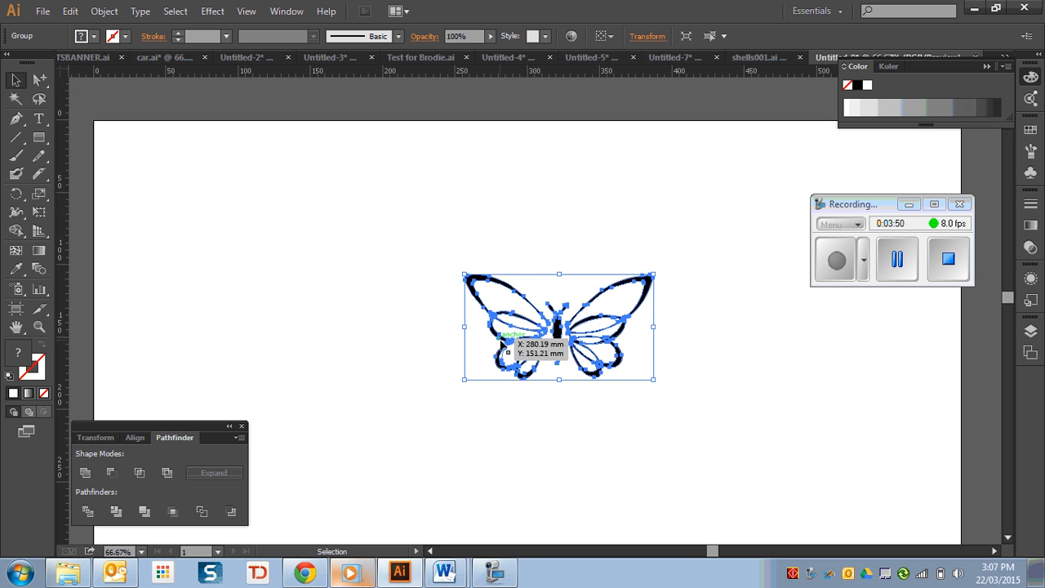
left_click(45, 394)
left_click(31, 368)
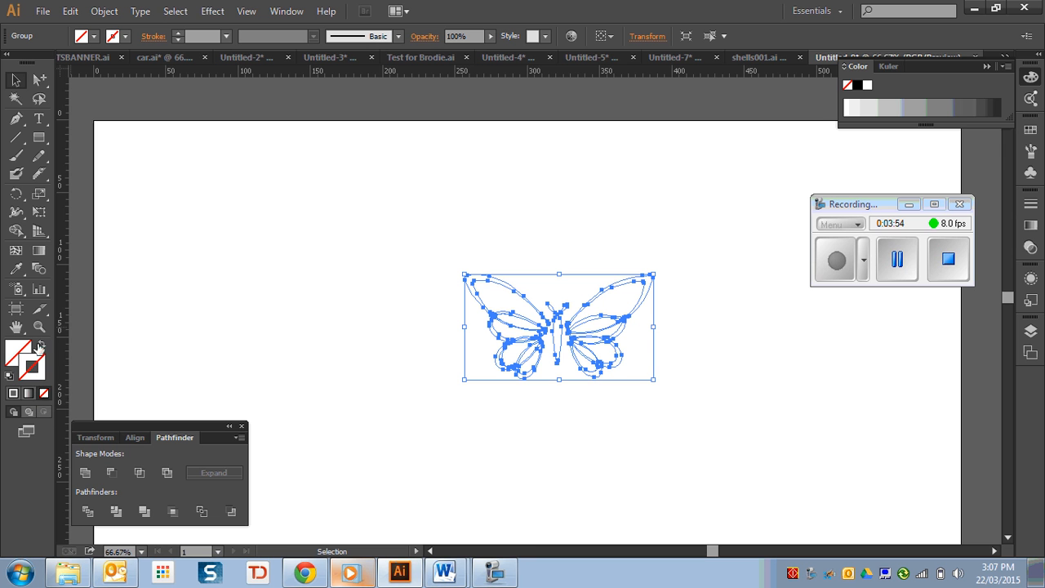
left_click(1031, 129)
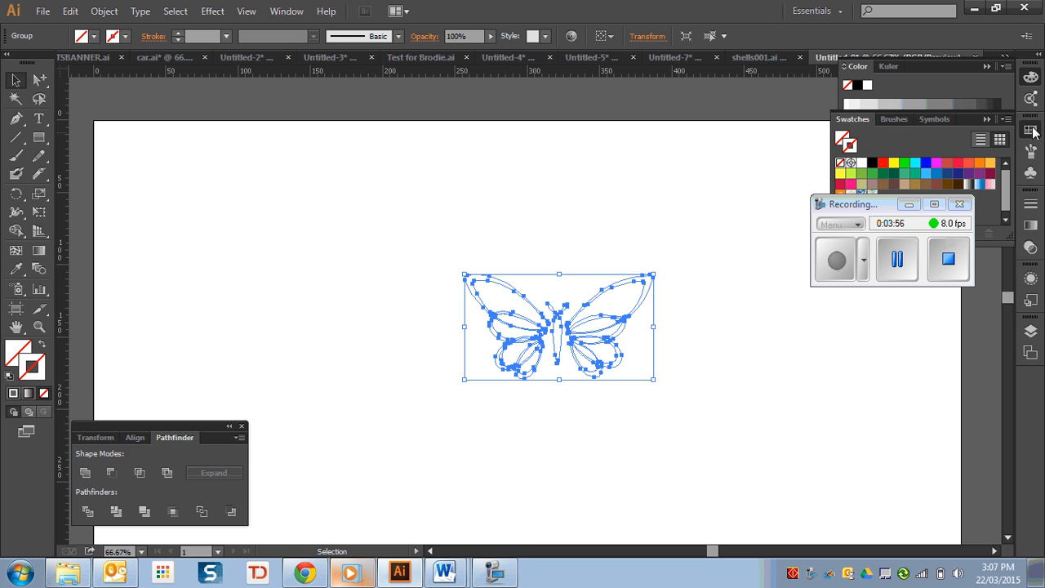
left_click(883, 162)
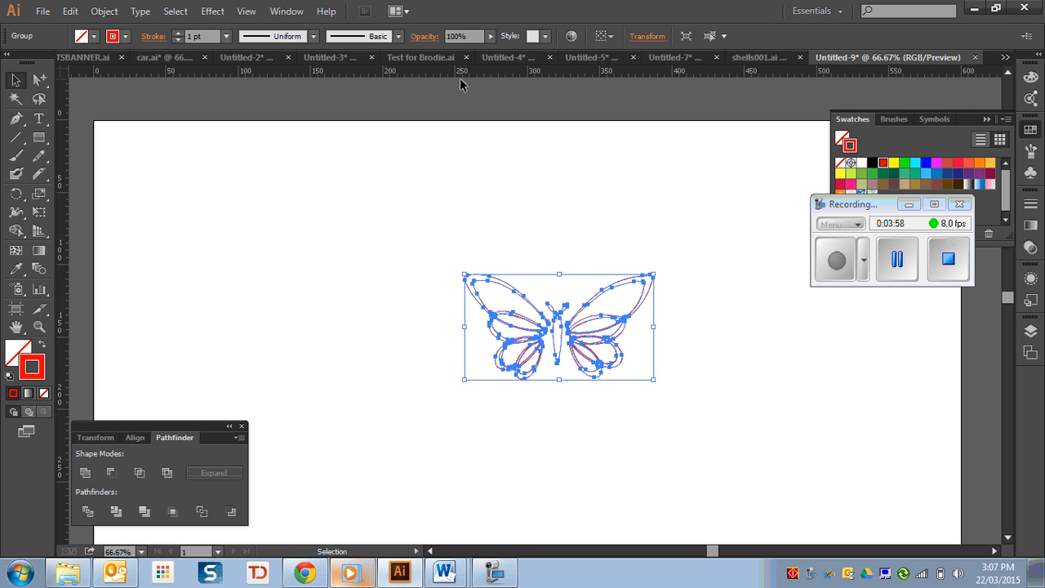
Step: Reduce the stroke weight of the butterfly's red outlines and deselect the group
left_click(200, 36)
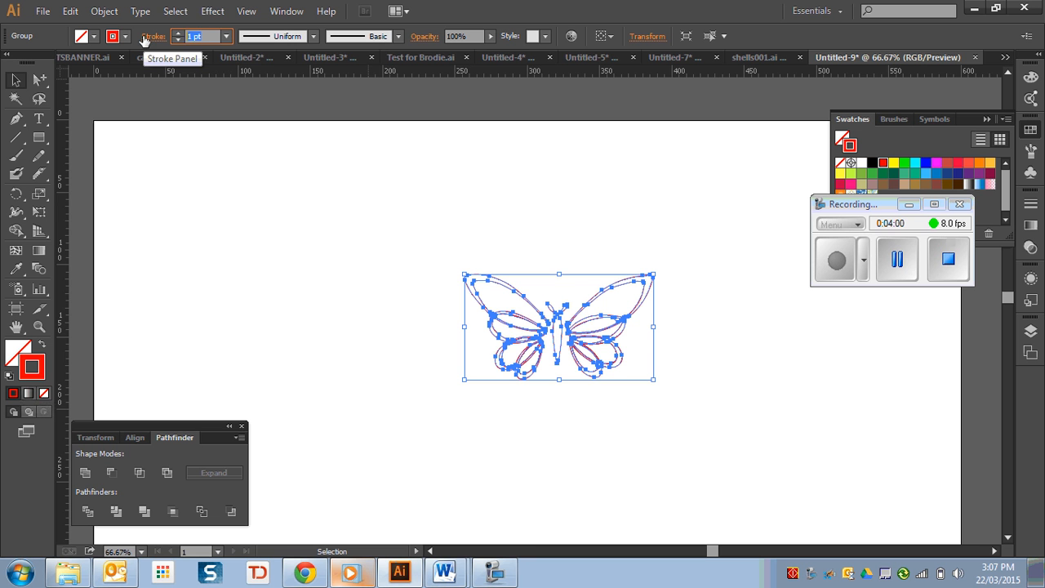
key("BackSpace")
left_click(365, 260)
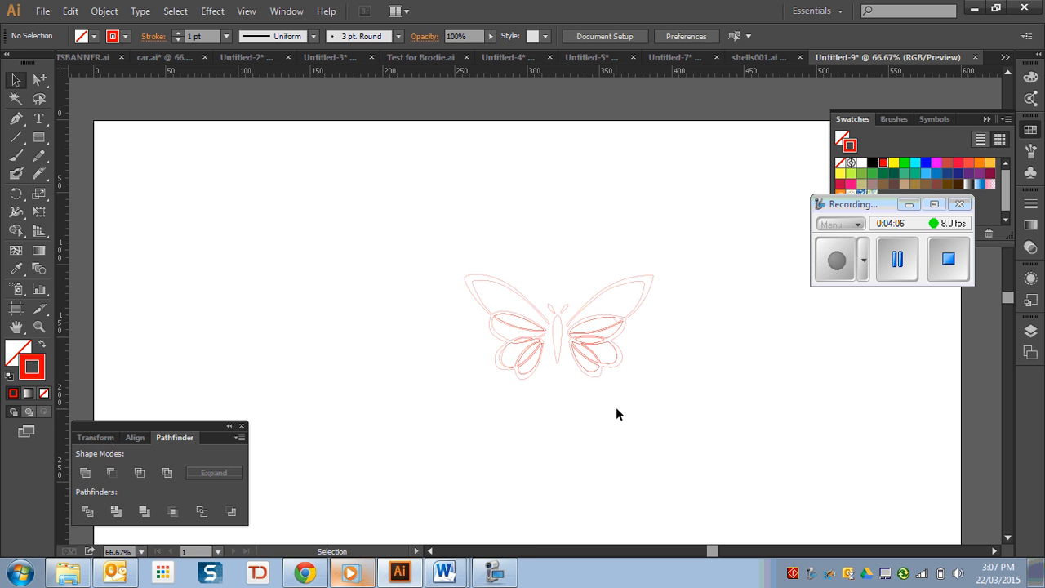
Step: Isolate the right wing group and delete the duplicate upper vein path and the small stray segment at its outer tip
scroll(616, 415, "up", 4)
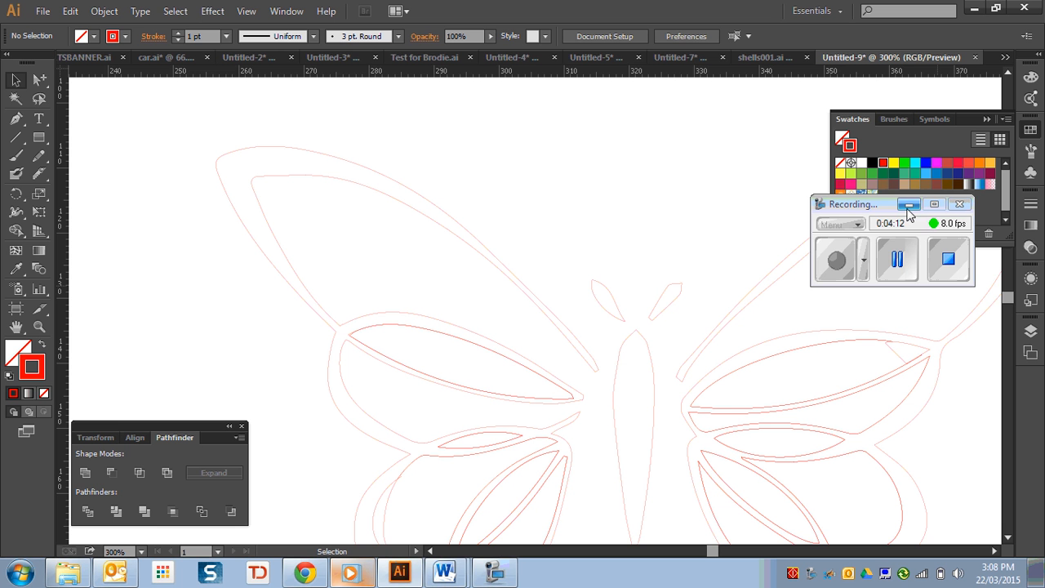
left_click_drag(888, 206, 709, 104)
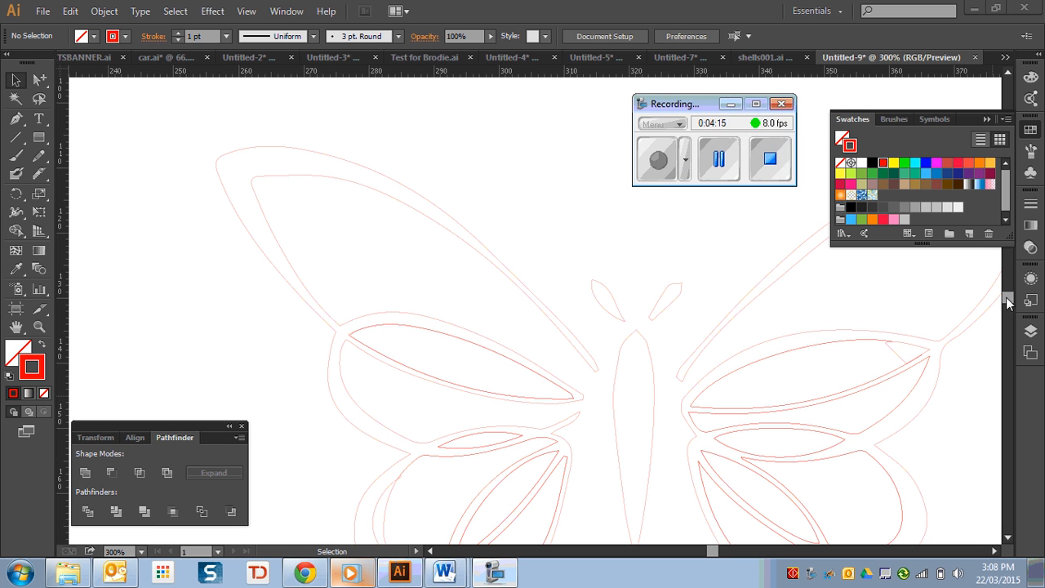
left_click_drag(1007, 297, 1007, 298)
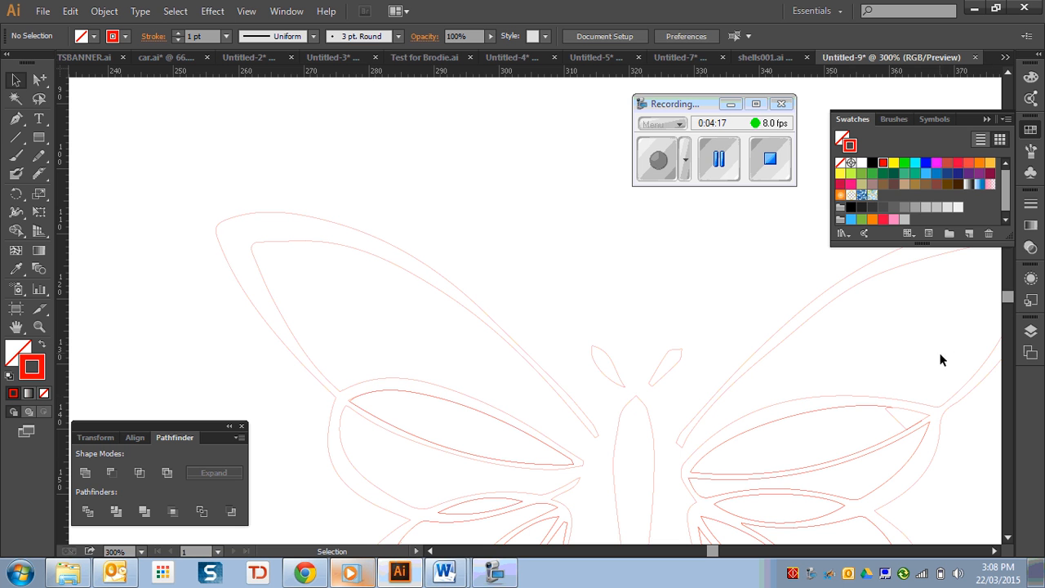
double_click(895, 417)
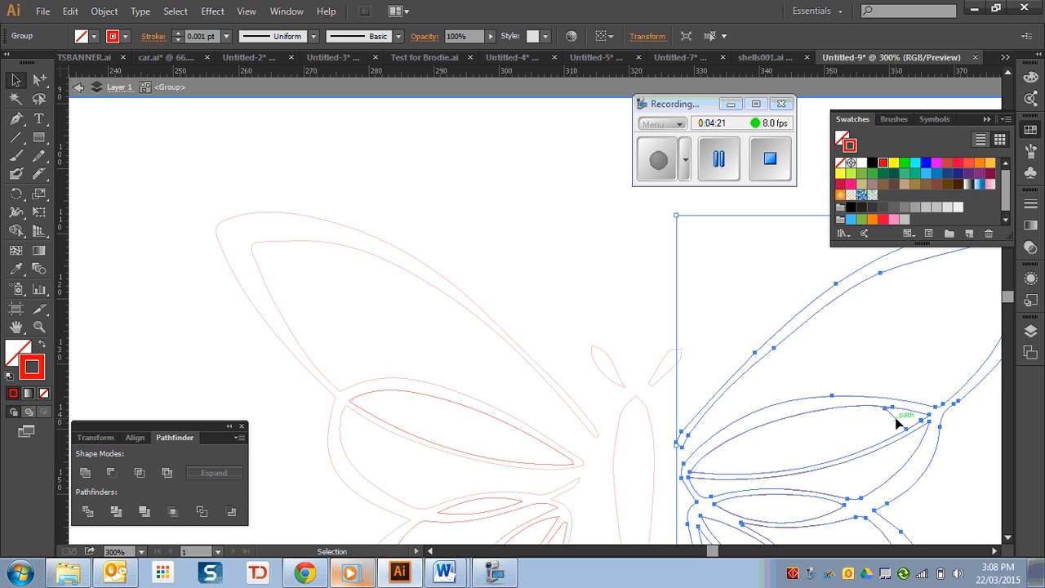
double_click(898, 422)
left_click(898, 421)
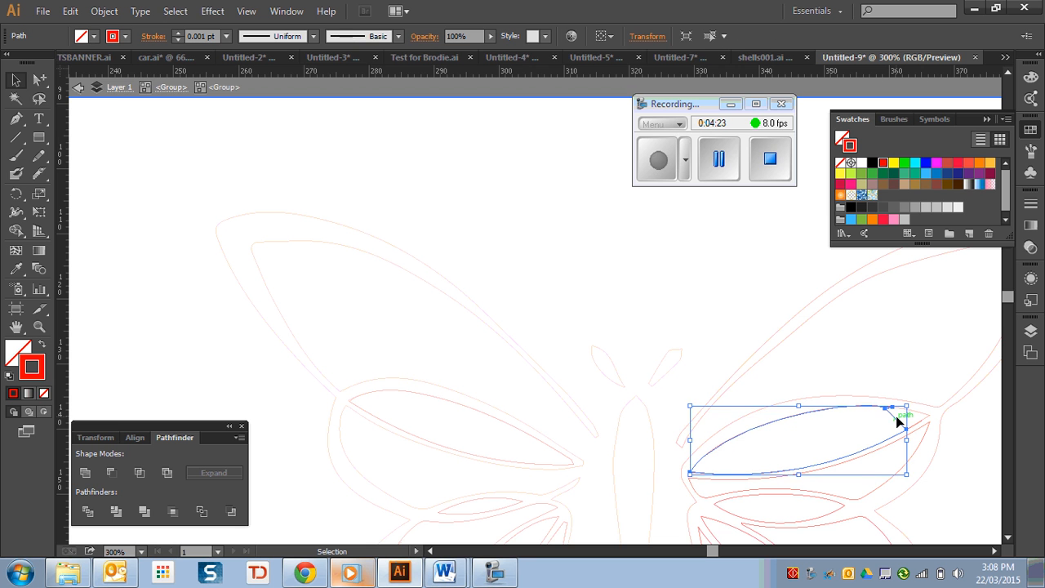
left_click(896, 416)
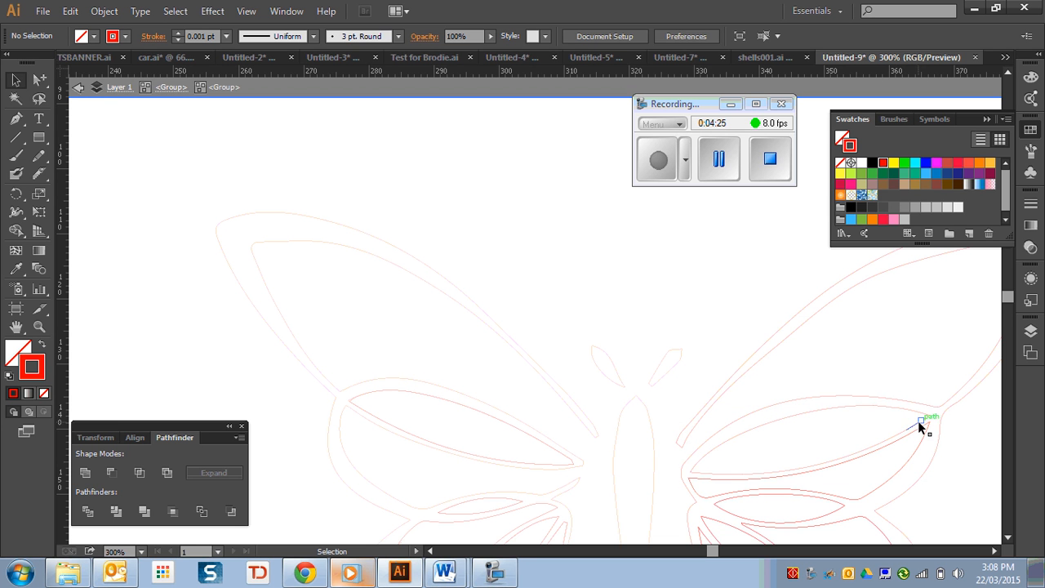
left_click(916, 425)
left_click(916, 426)
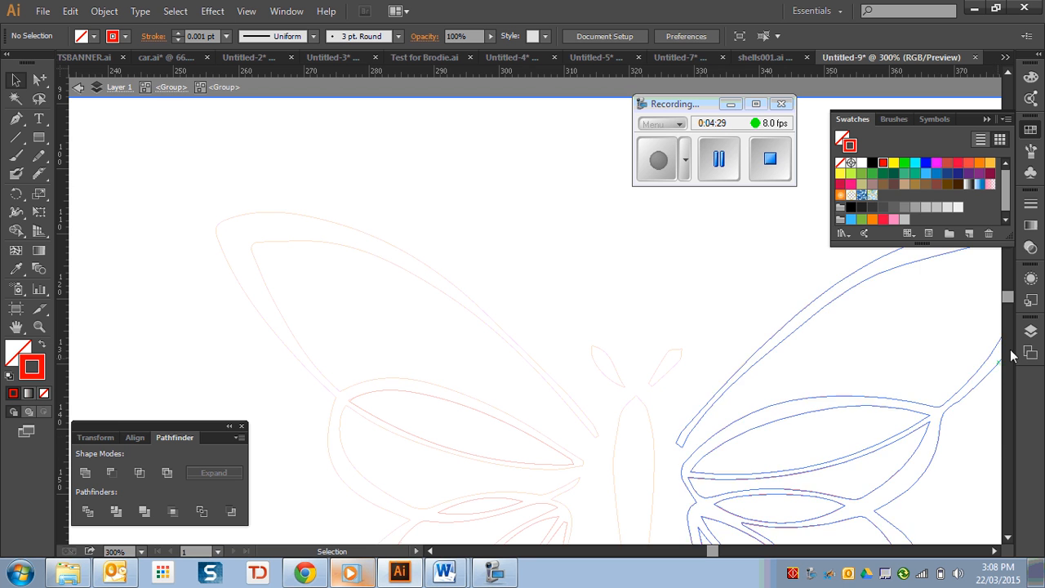
Step: Delete the duplicate paths of the lower vein shapes inside the right wing's compound path
scroll(1013, 304, "down", 5)
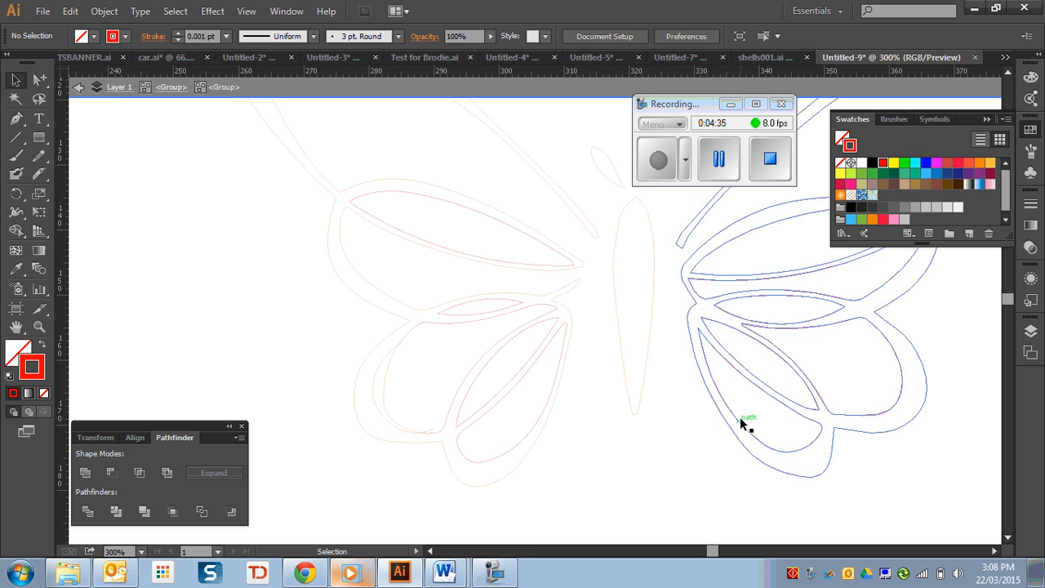
left_click(791, 448)
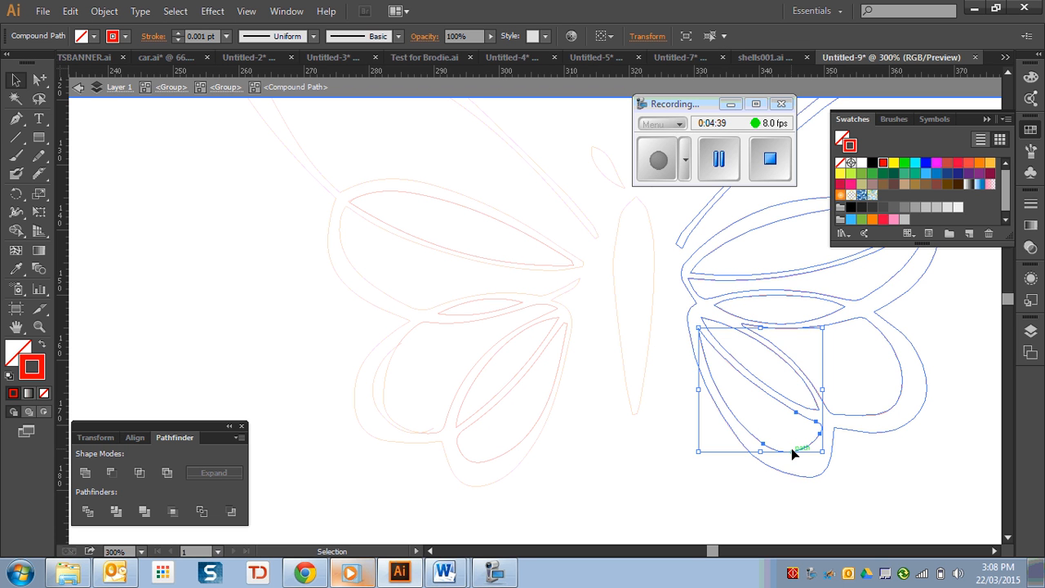
left_click(791, 446)
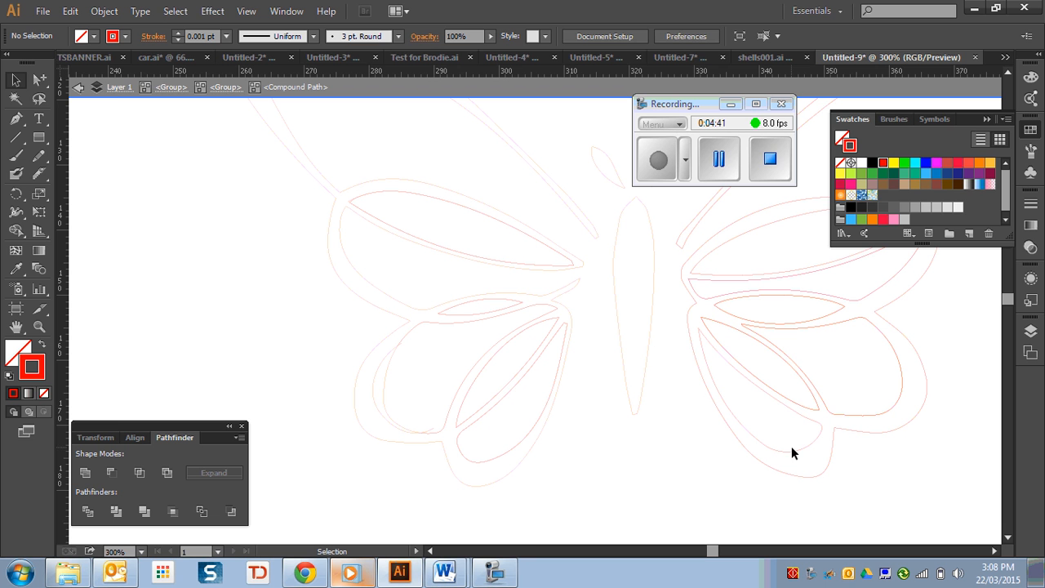
left_click(814, 398)
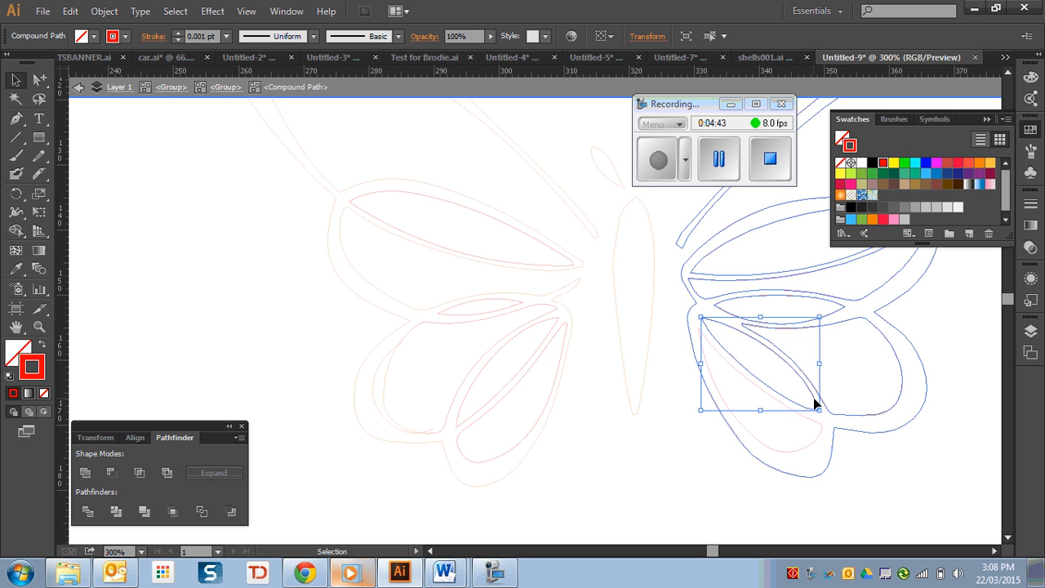
left_click(814, 398)
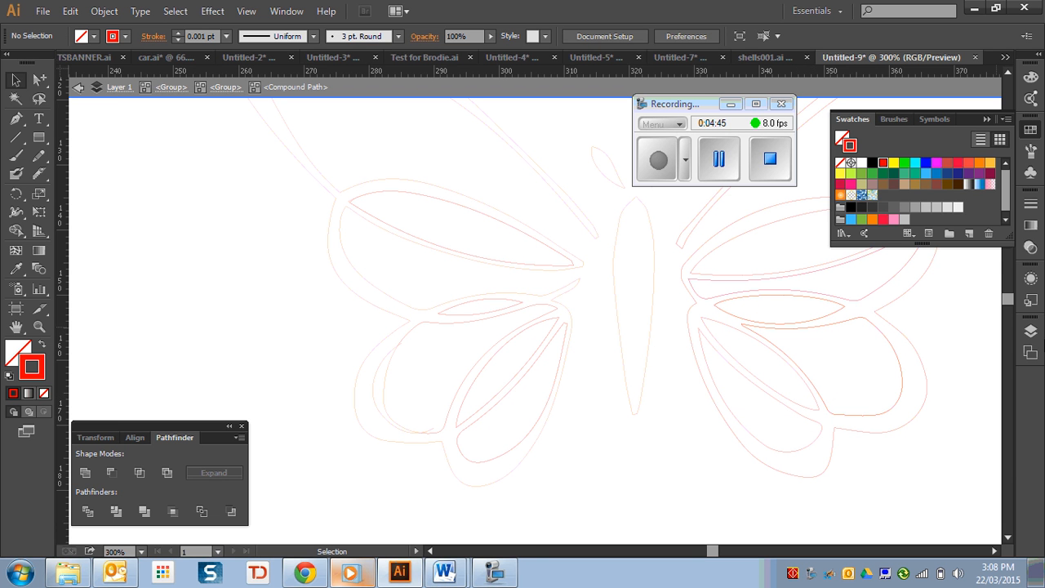
Step: Exit isolation and expand Layer 1 and its butterfly group in the layer structure
left_click(1031, 331)
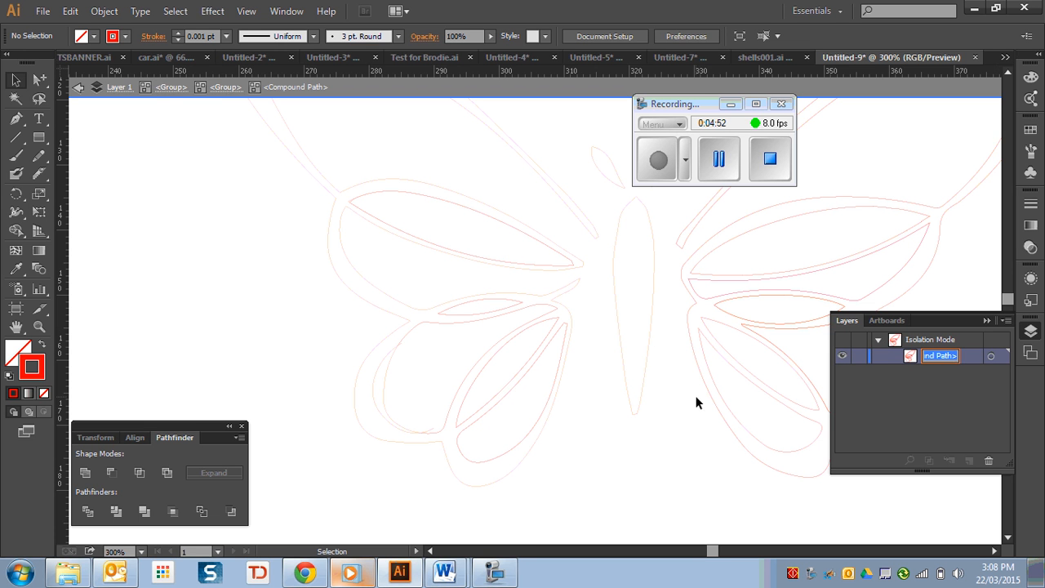
double_click(615, 422)
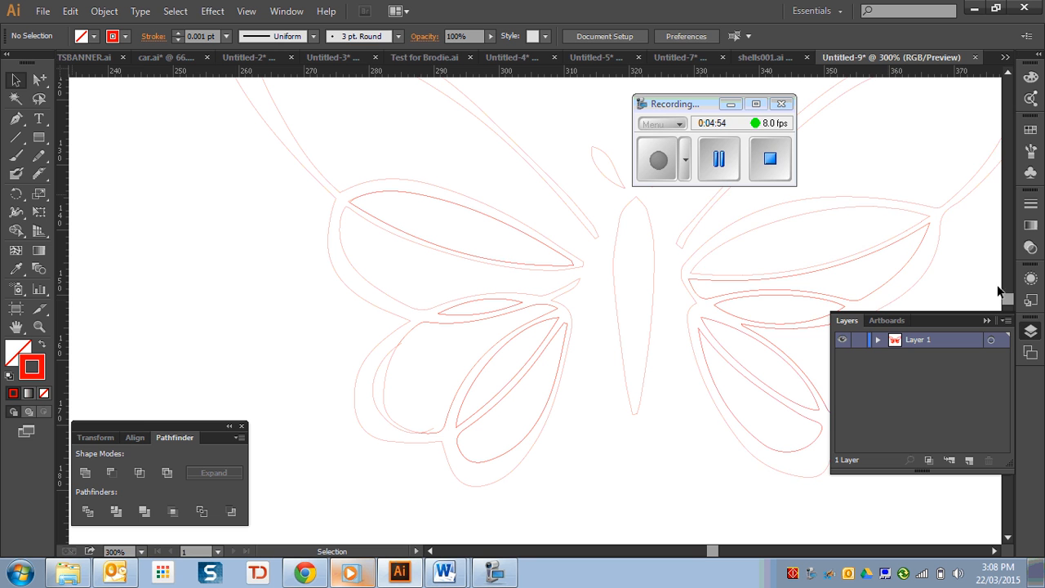
left_click(878, 340)
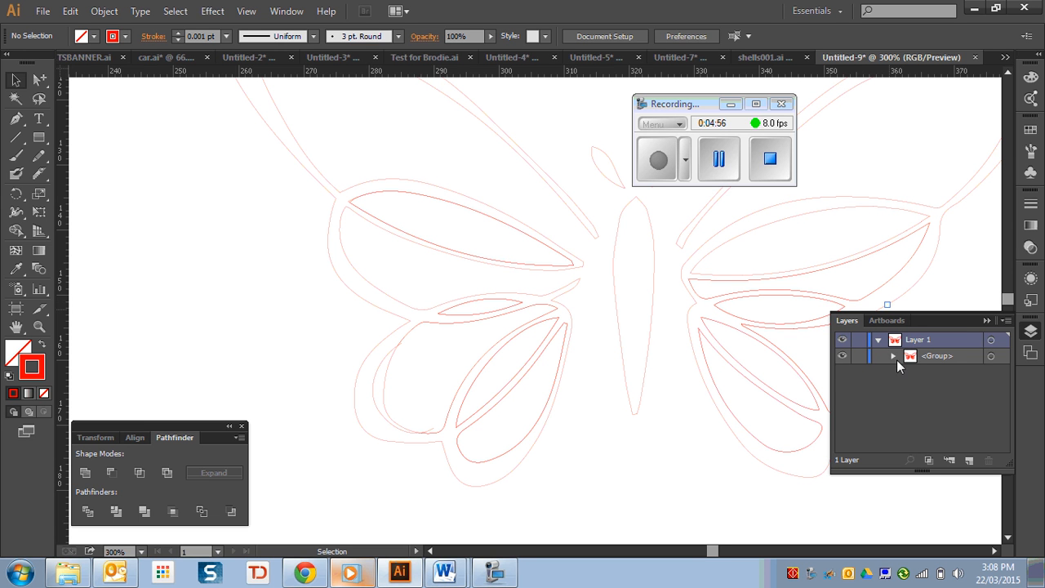
left_click(894, 354)
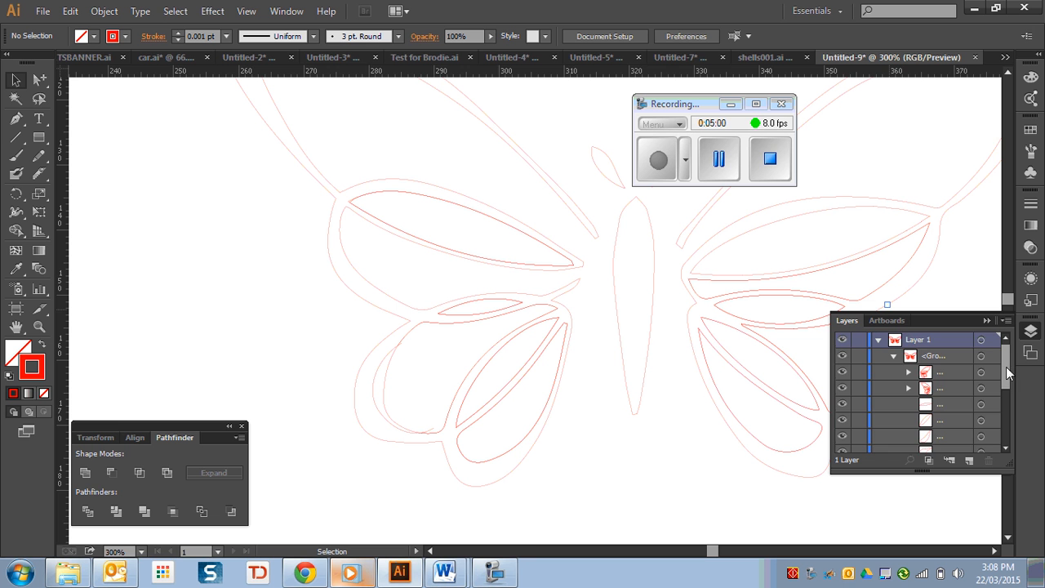
mouse_move(1006, 367)
left_mouse_down()
mouse_move(1008, 439)
mouse_move(998, 354)
left_mouse_up()
Step: Isolate the butterfly group and select its body, both antennae and both wing groups together
left_click(615, 283)
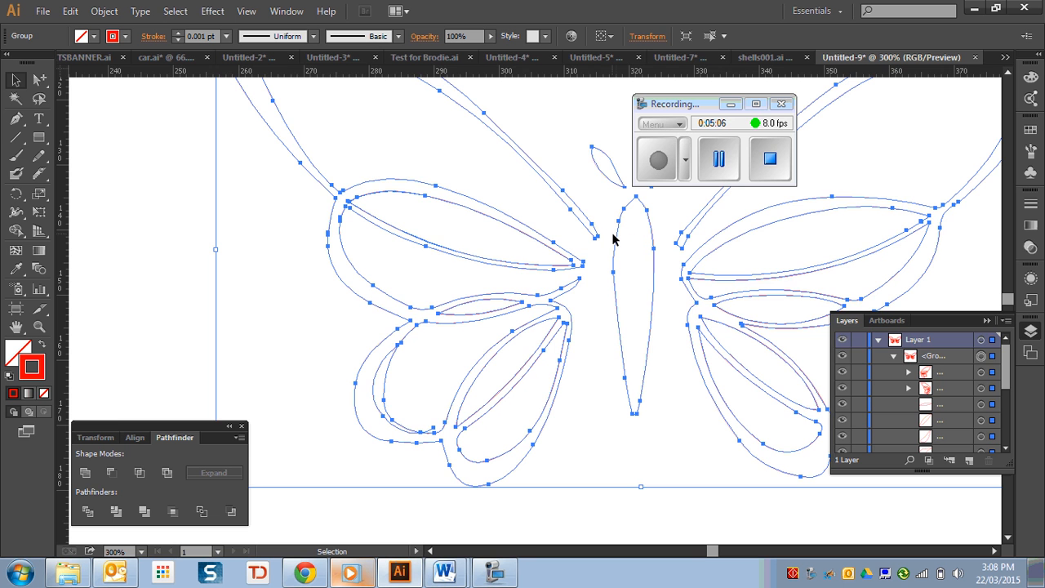
double_click(616, 235)
left_click(616, 233)
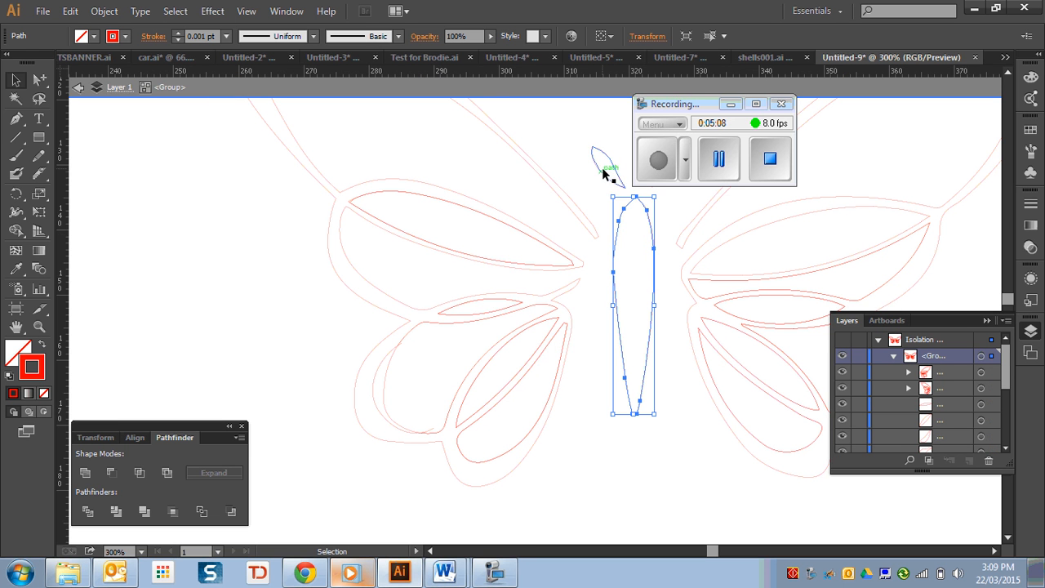
left_click_drag(704, 106, 645, 453)
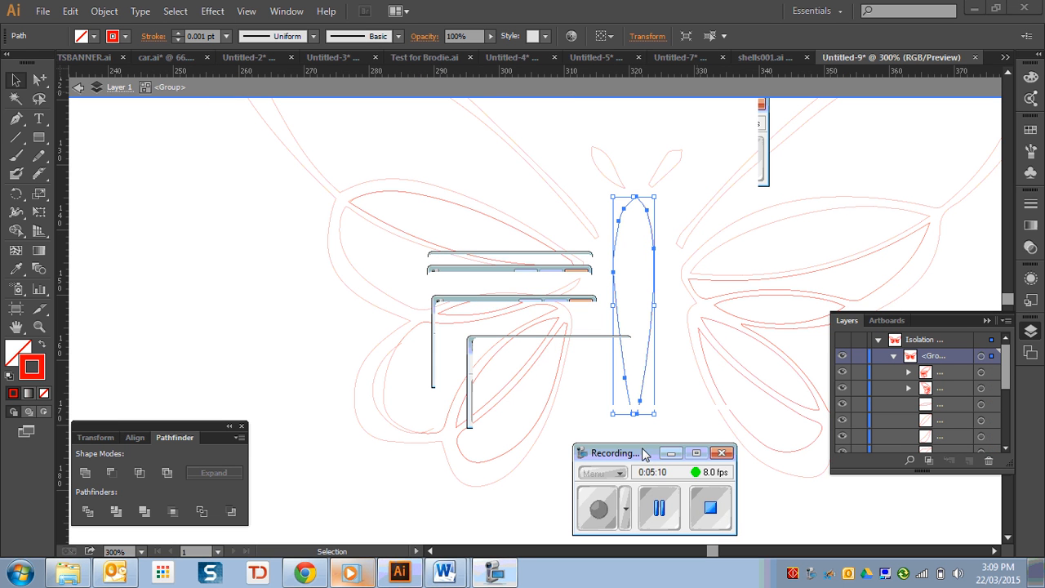
left_click(616, 173, "shift")
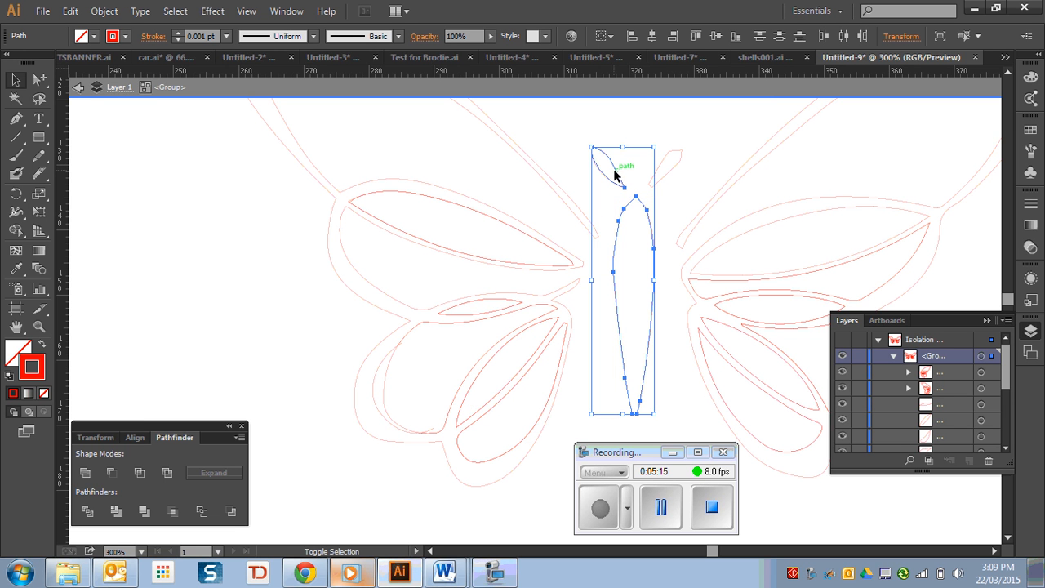
left_click(663, 172, "shift")
left_click(739, 164, "shift")
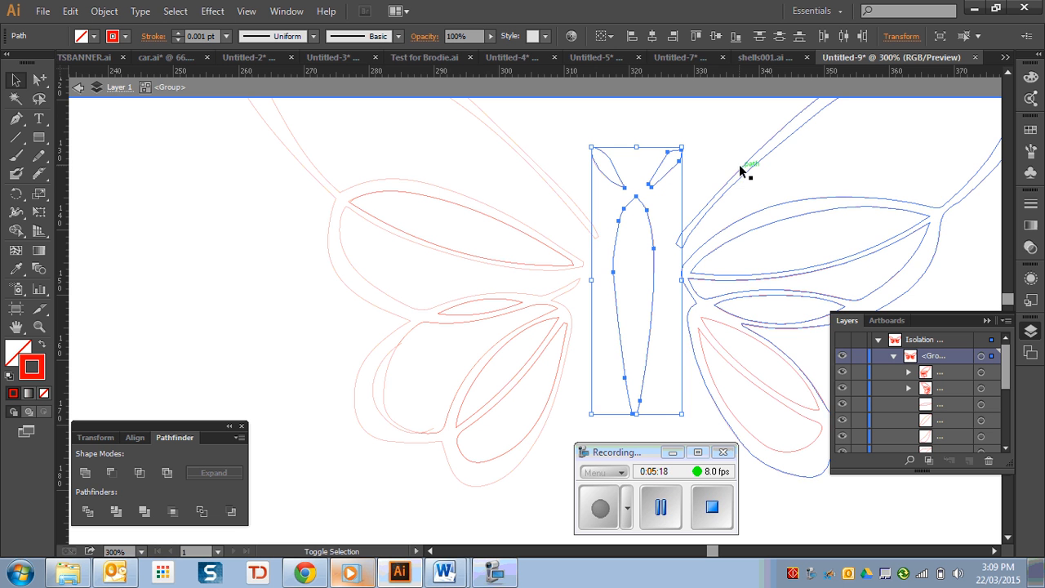
left_click(549, 181, "shift")
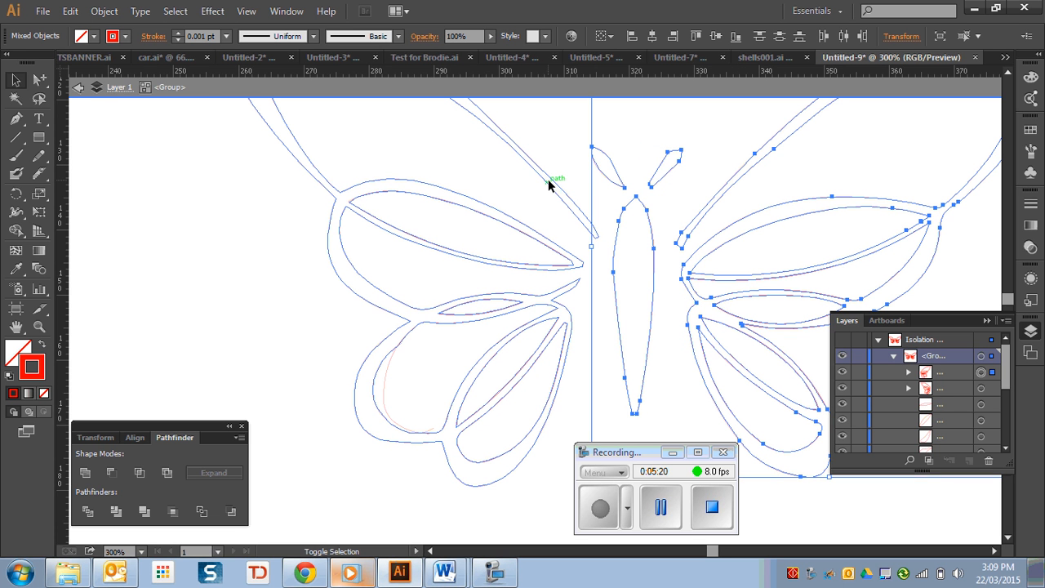
left_click(549, 181, "shift")
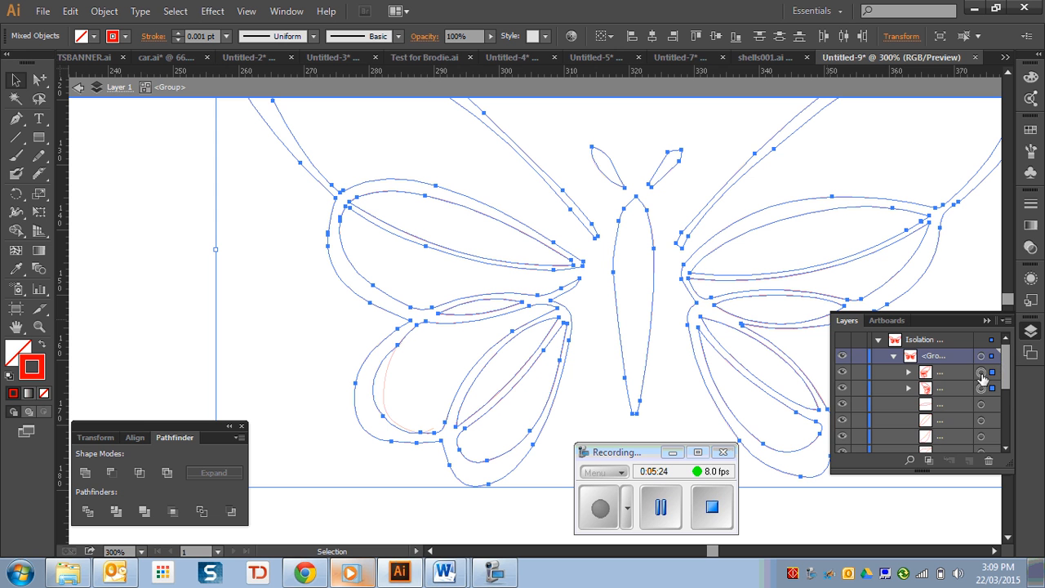
Step: Invert the selection within the butterfly group and delete the leftover duplicate wing paths
left_click_drag(1008, 374, 1006, 343)
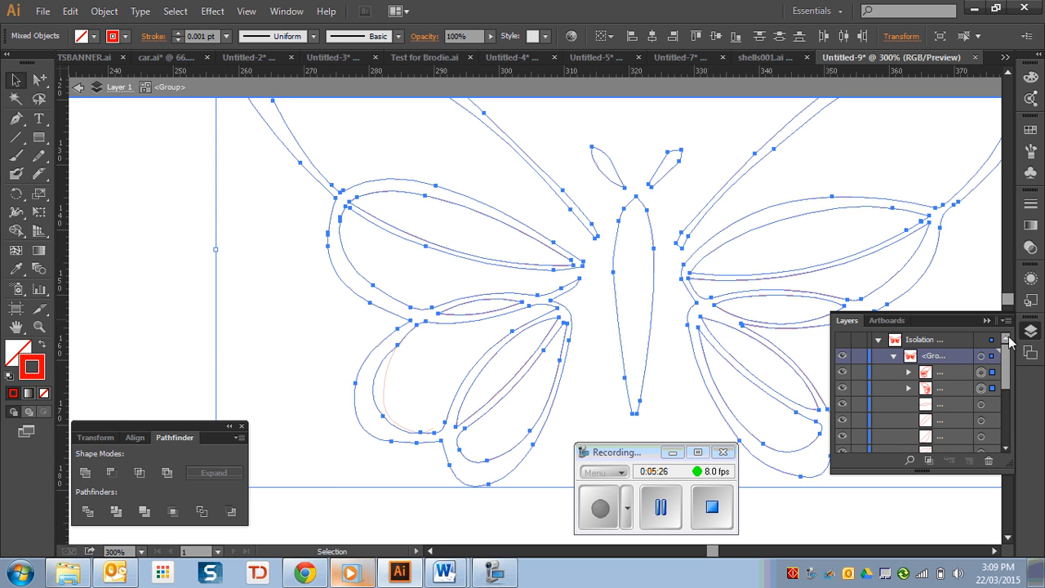
left_click(174, 13)
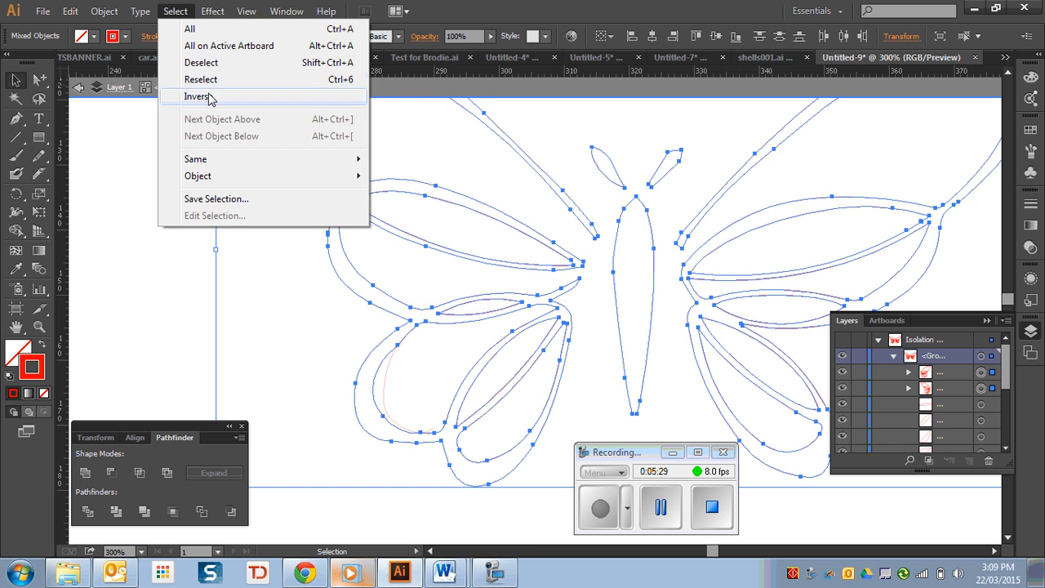
left_click(209, 98)
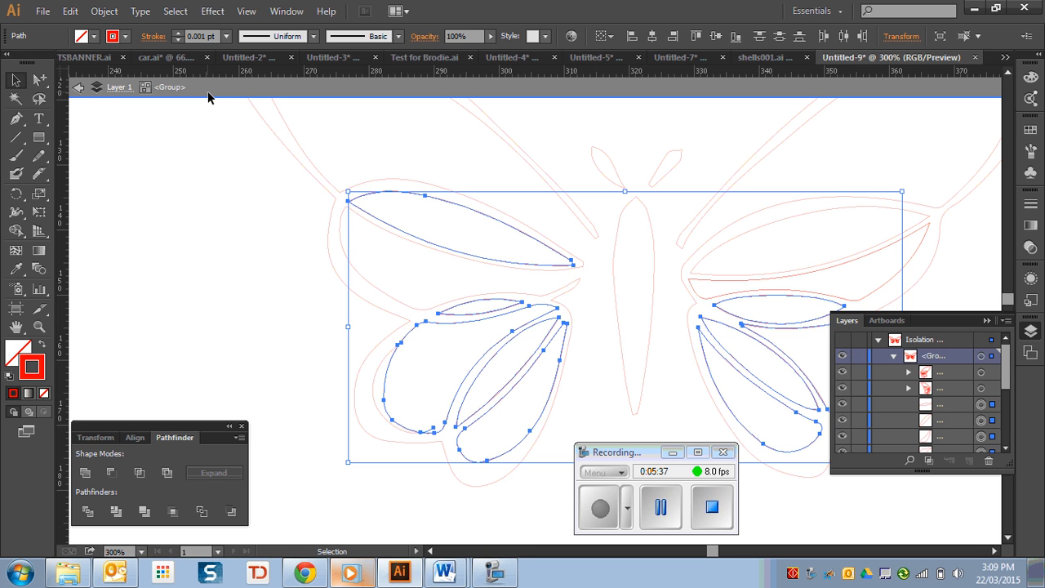
key("ctrl+shift+a")
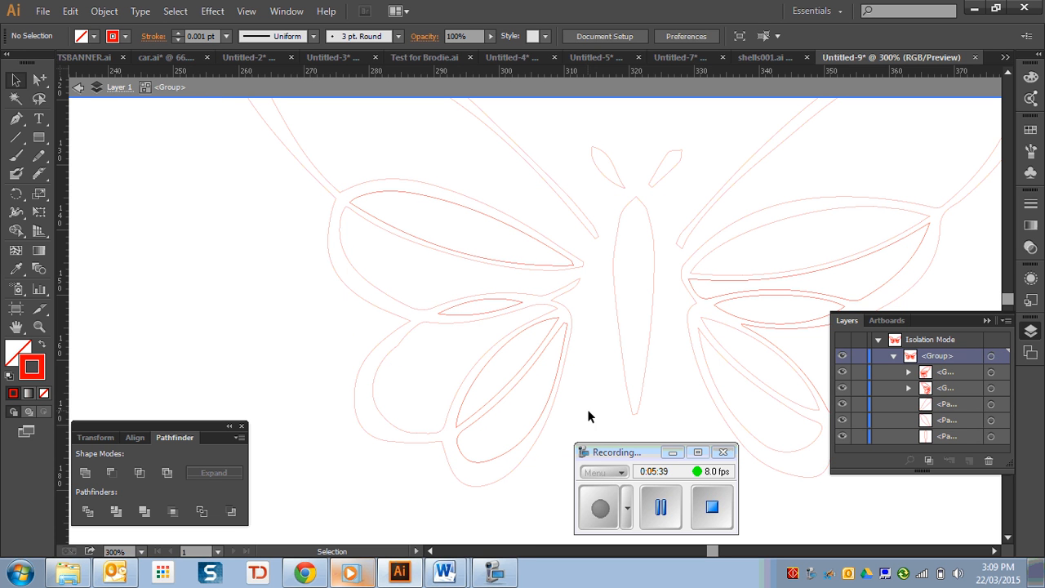
Step: Try deleting the right antenna path from the butterfly group
left_click(501, 348)
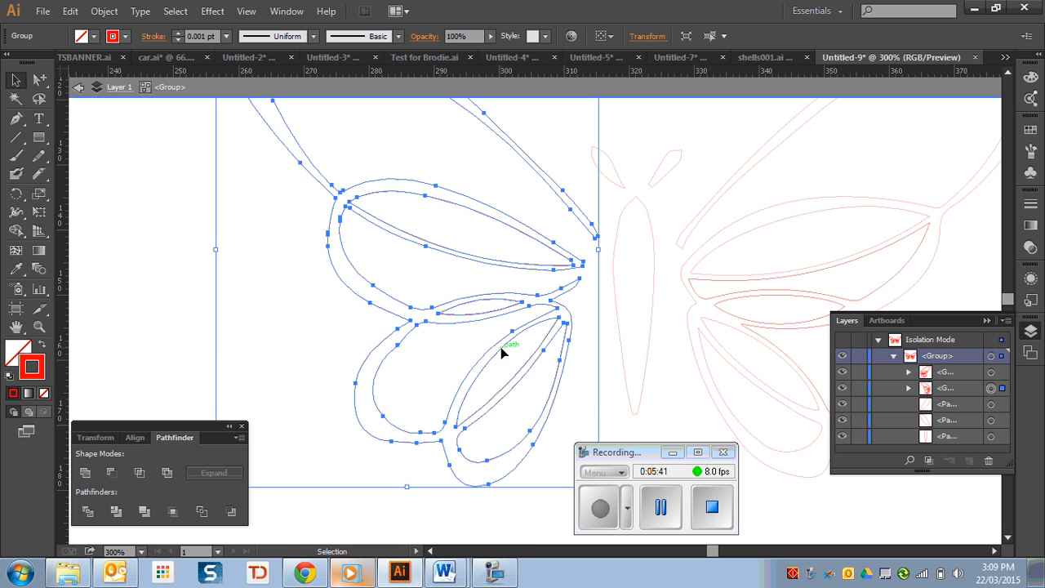
left_click(991, 404)
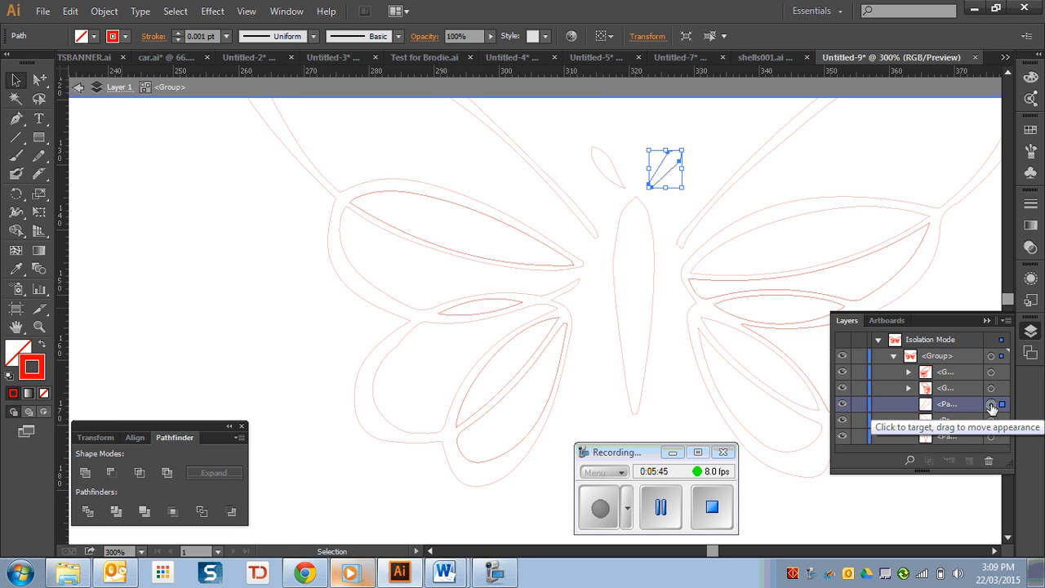
key("Delete")
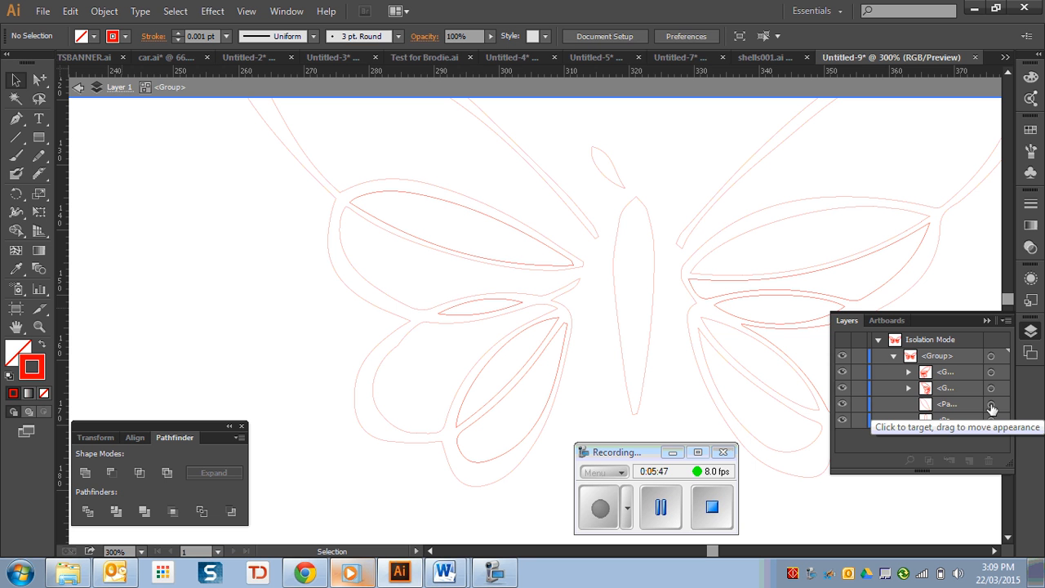
left_click(990, 405)
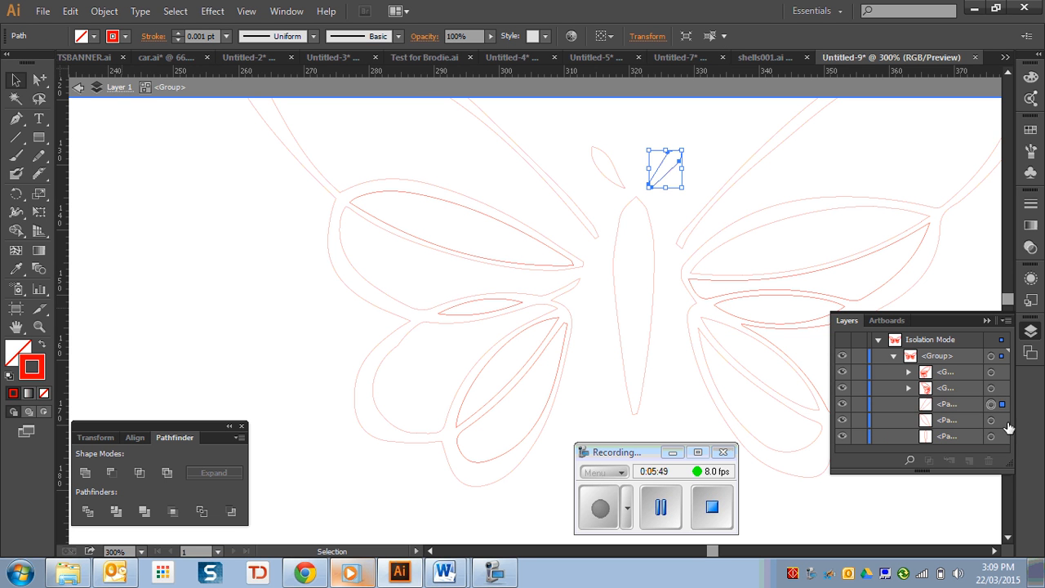
Step: Expand the right wing group's contents and delete the tiny stray path near the upper vein's outer tip, leaving nothing selected
left_click(909, 372)
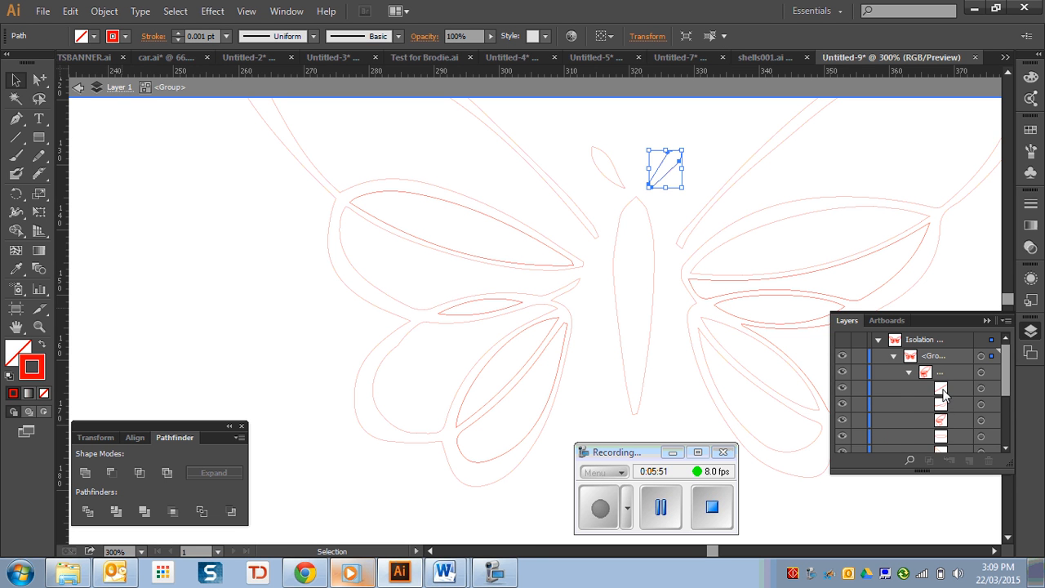
left_click(981, 389)
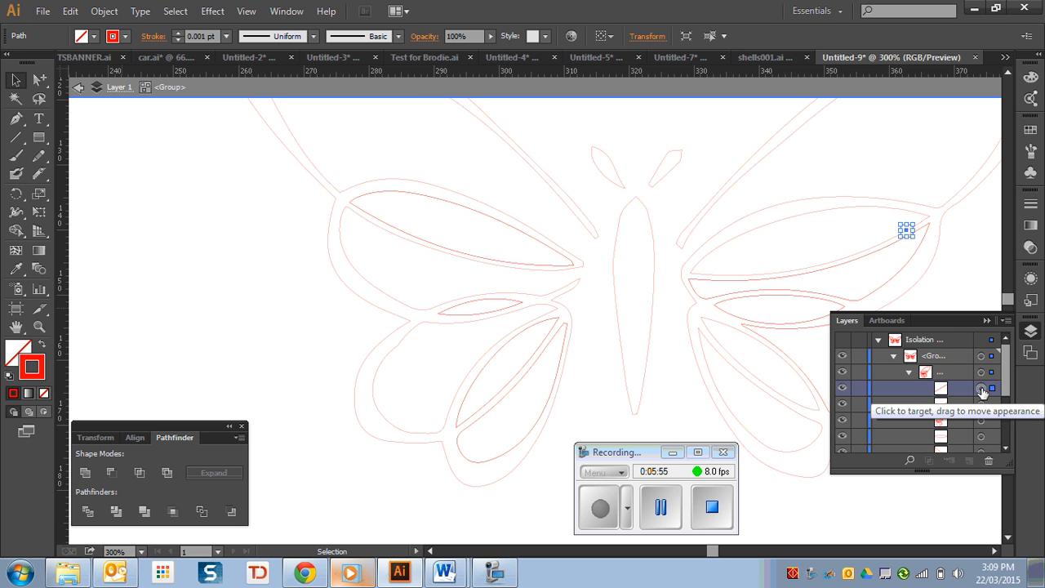
key("ctrl+shift+a")
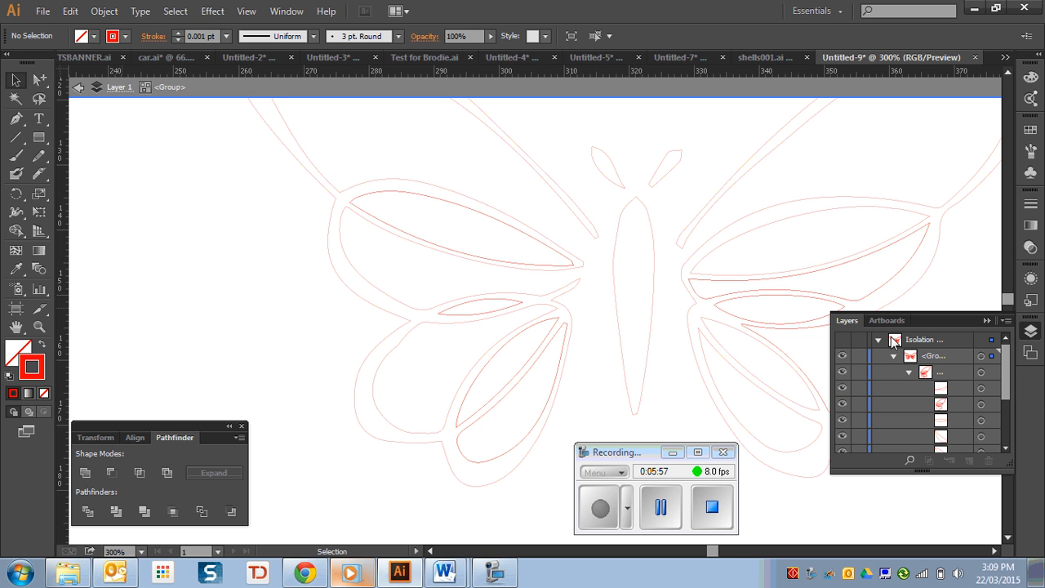
left_click(981, 372)
left_click(696, 373)
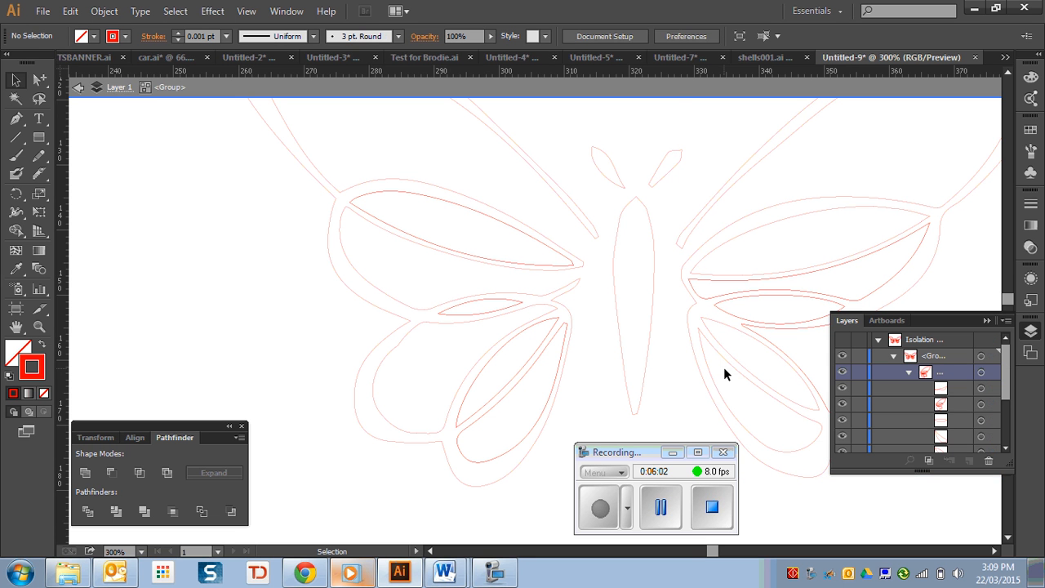
left_click(733, 369)
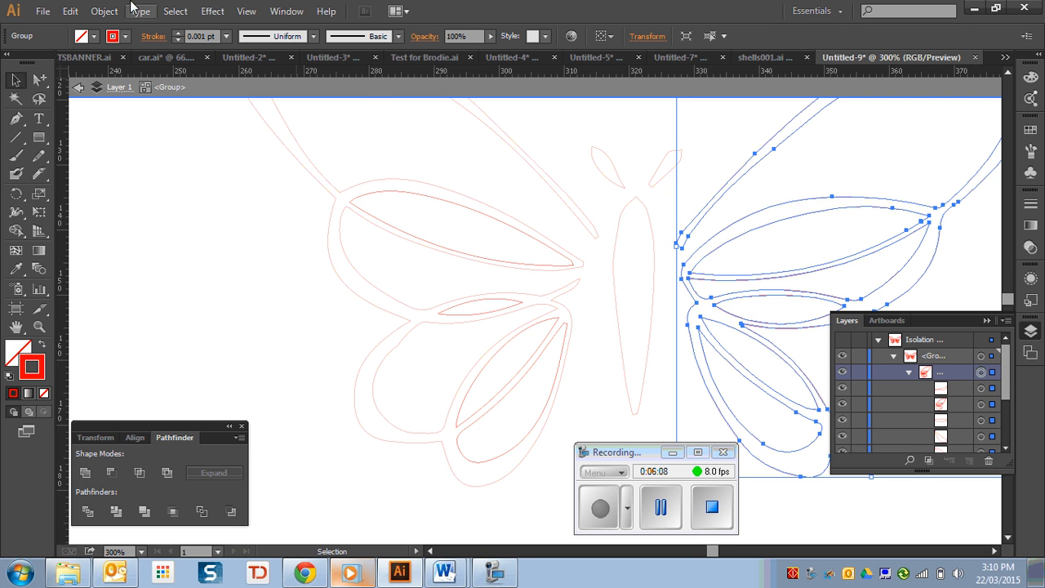
left_click(175, 12)
left_click(218, 96)
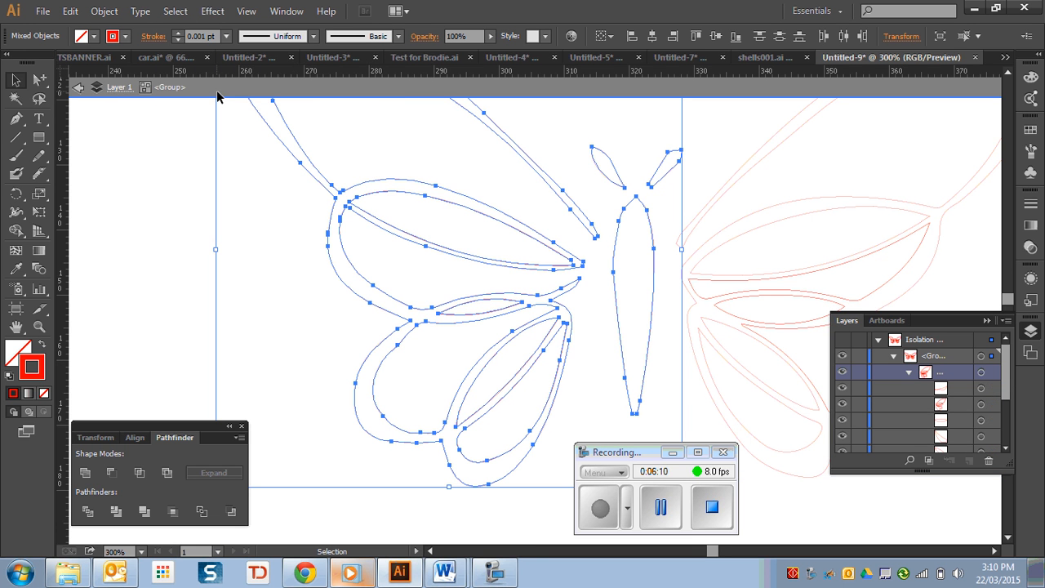
left_click(676, 293)
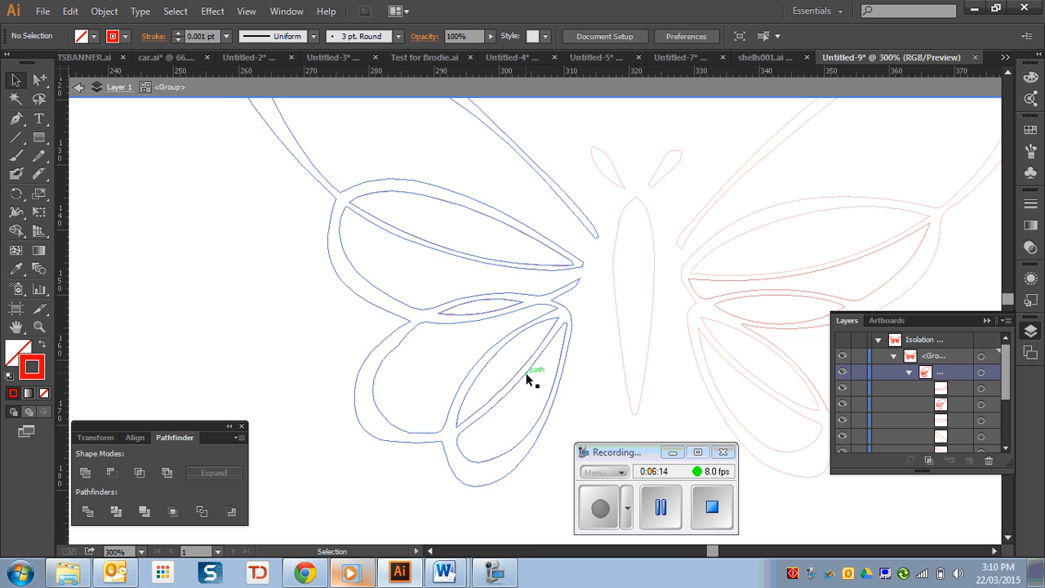
Step: Delete the separate duplicate paths from the right wing group one by one, keeping only its complete wing outline
left_click(980, 422)
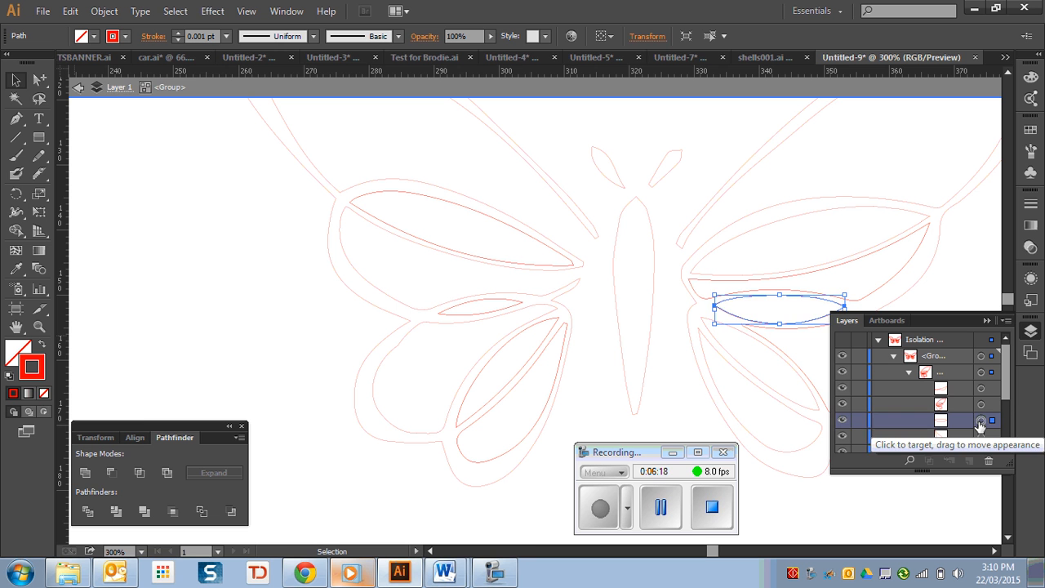
key("ctrl+shift+a")
left_click(980, 420)
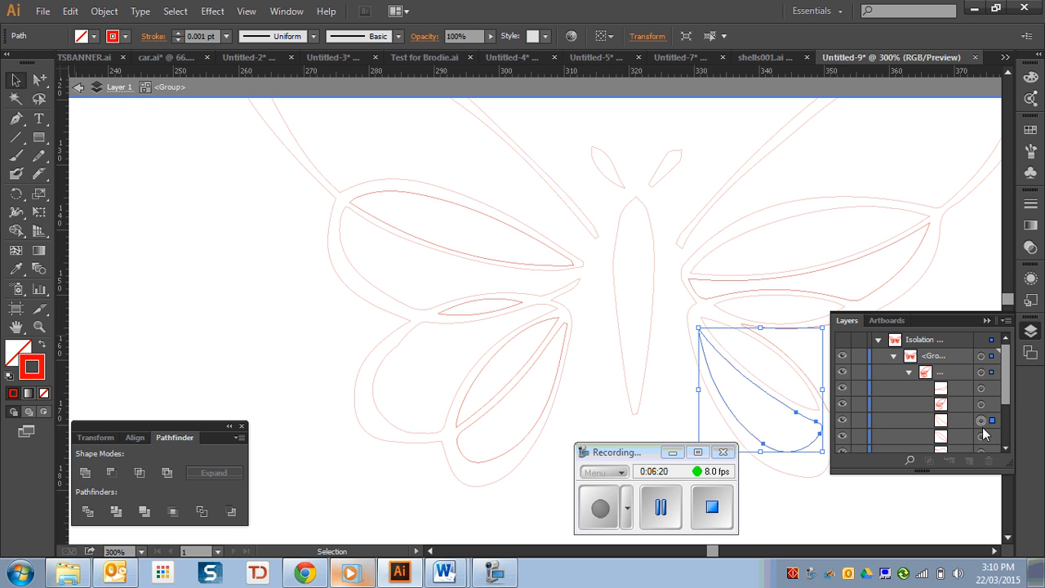
key("Delete")
left_click(982, 437)
key("Delete")
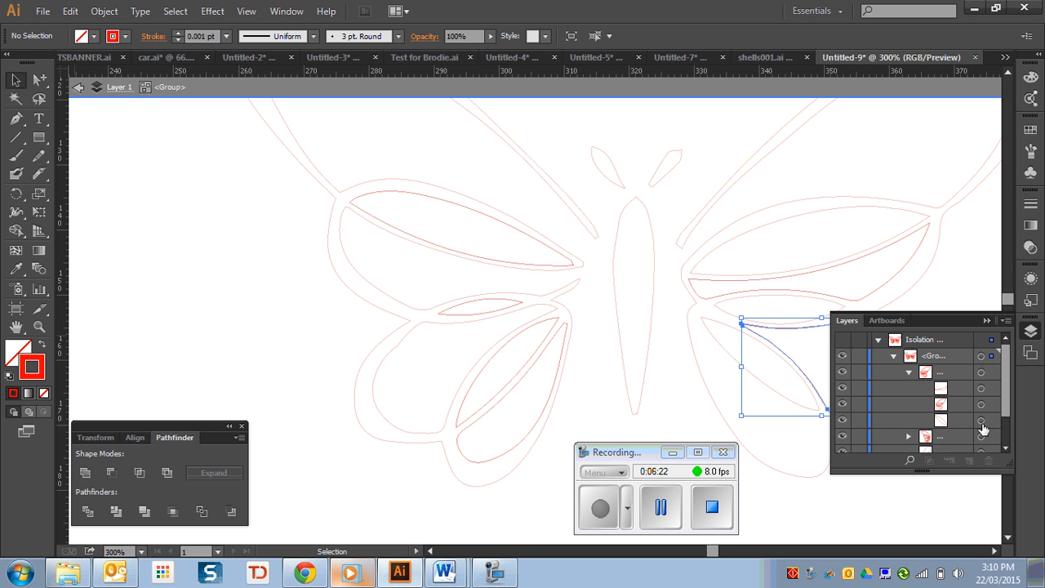
left_click(982, 420)
key("Delete")
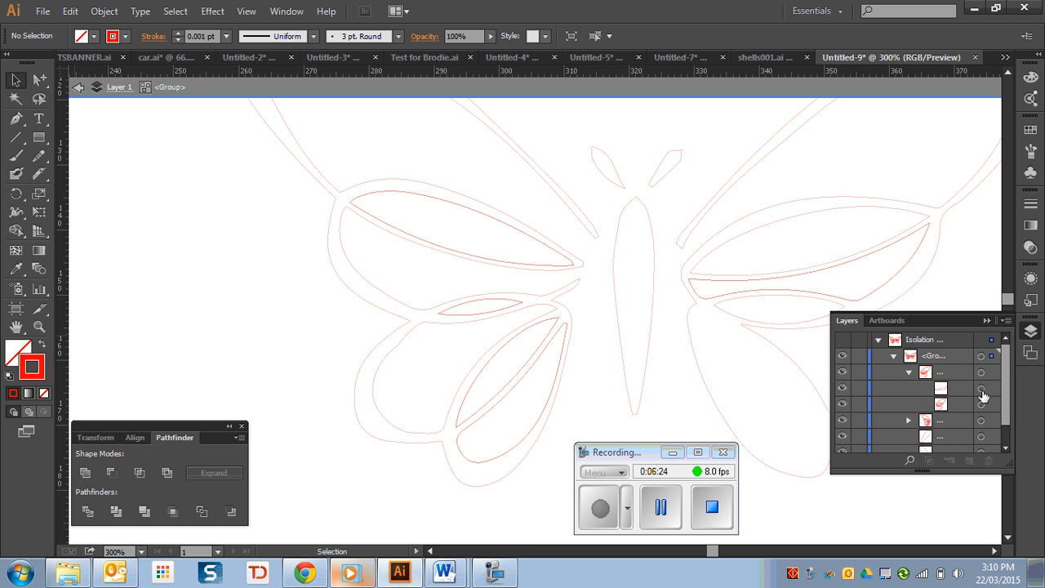
left_click(981, 405)
key("Delete")
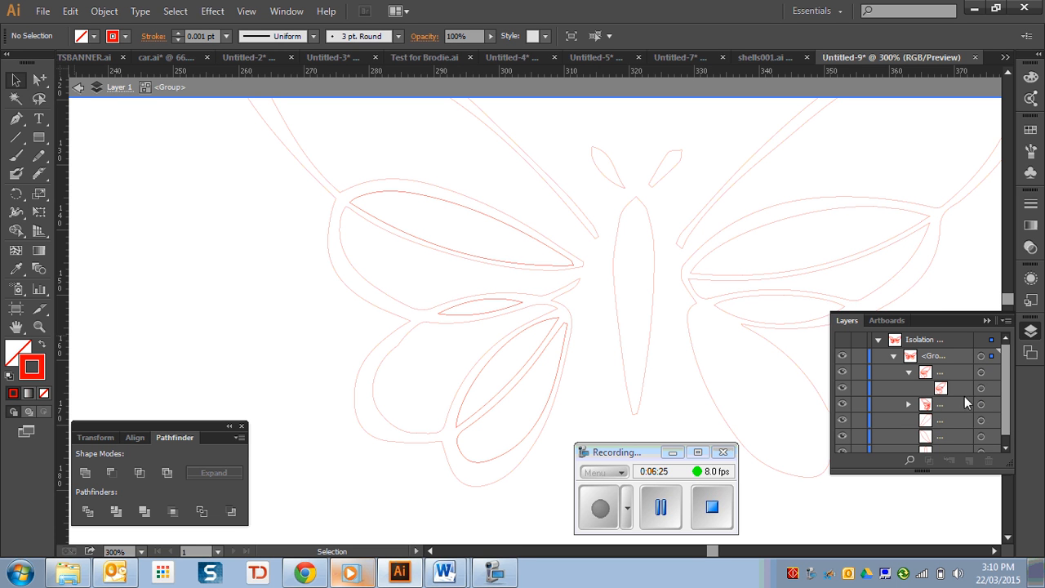
Step: Expand the left wing group's contents and delete its duplicate paths, keeping only the complete wing outline
left_click(908, 404)
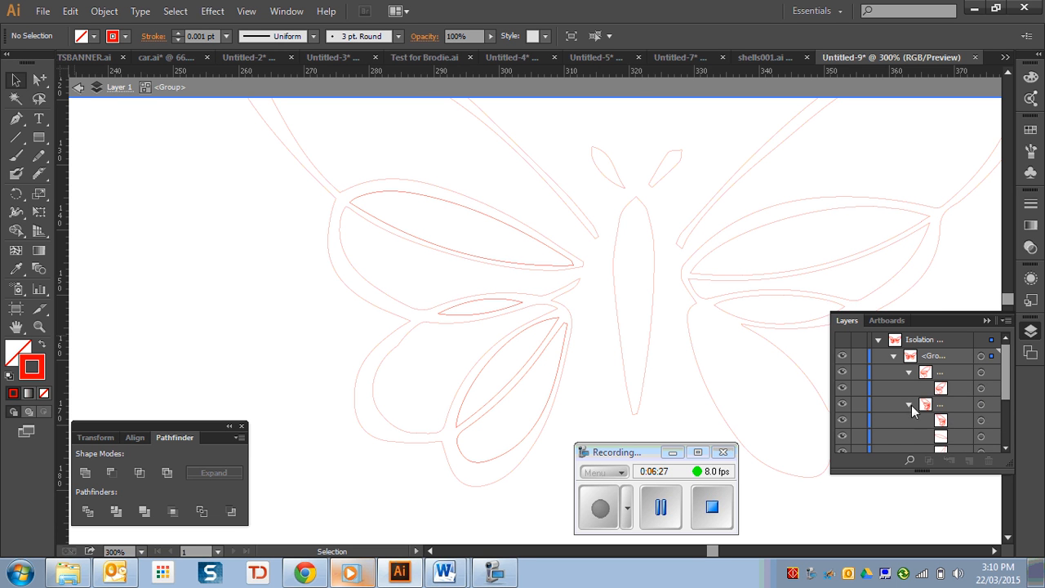
left_click(981, 437)
key("Delete")
left_click(981, 440)
key("Delete")
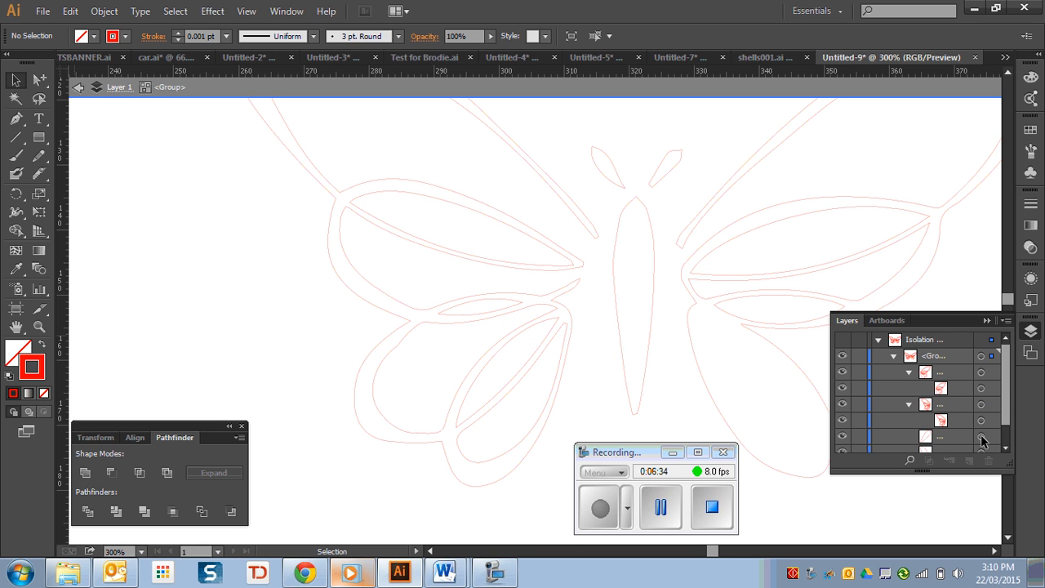
Step: Try deleting the path listed directly below the left wing group, the right antenna
left_click(981, 439)
key("Delete")
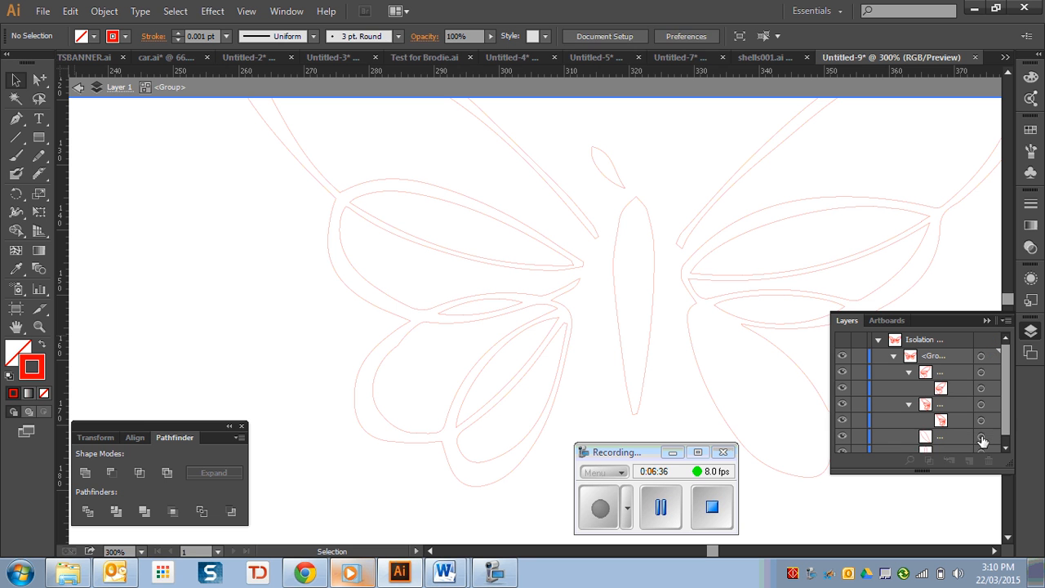
left_click(981, 440)
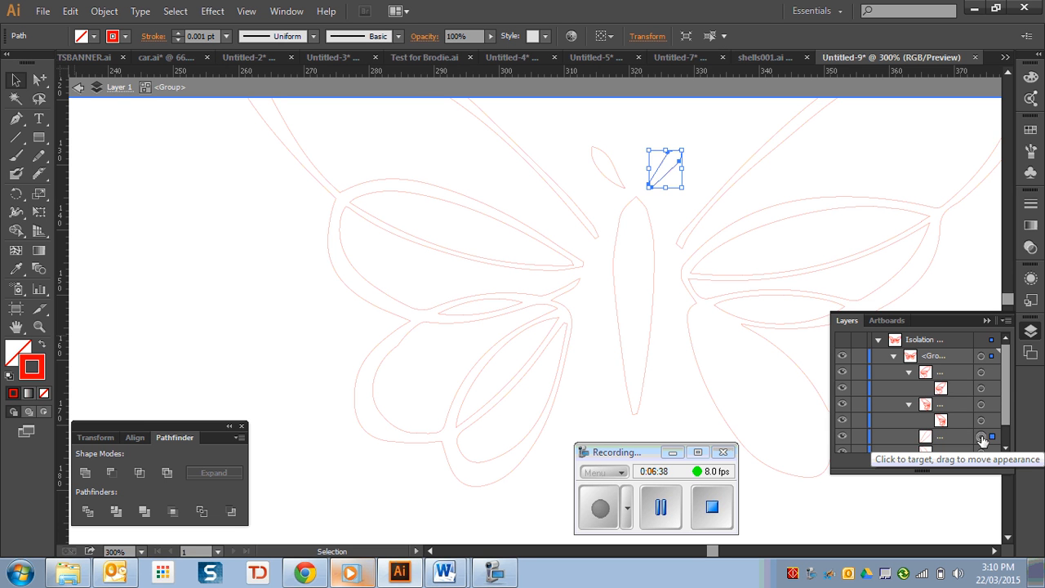
Step: Review the remaining objects in the butterfly group, then collapse the layer list and inspect the upper wings' outlines
left_click_drag(1010, 385, 1014, 437)
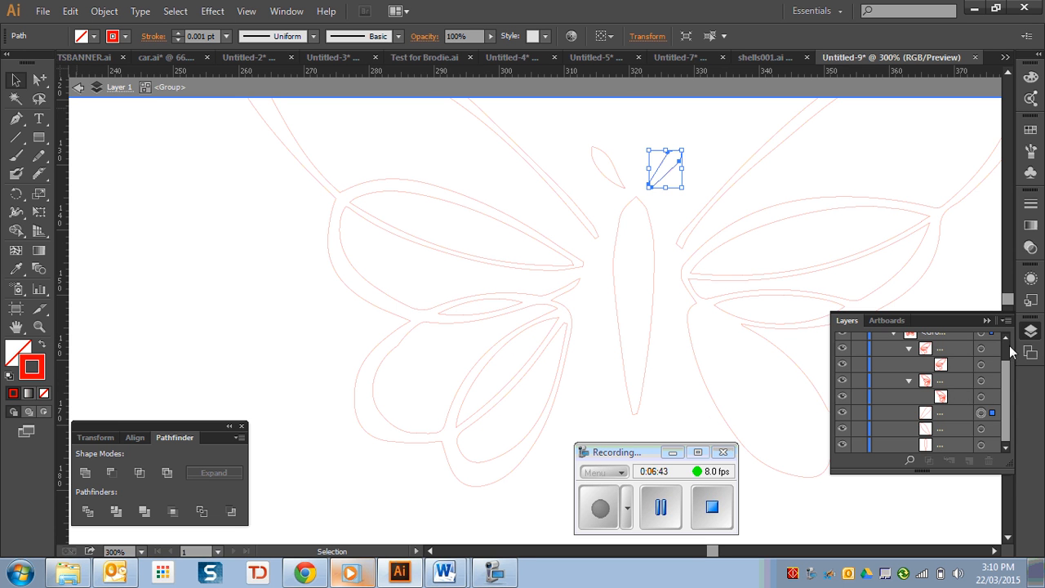
left_click(987, 320)
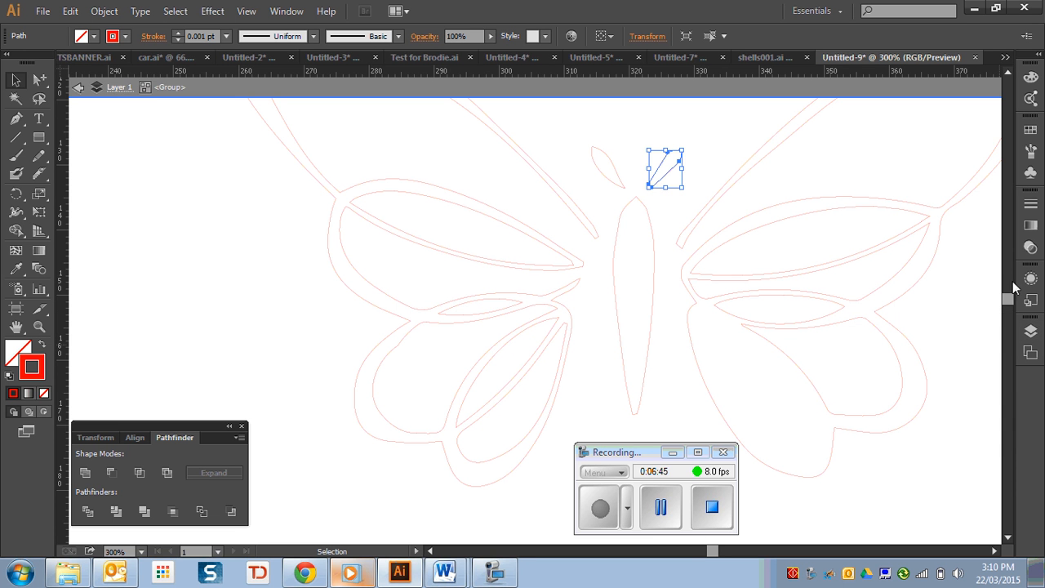
scroll(1010, 303, "up", 3)
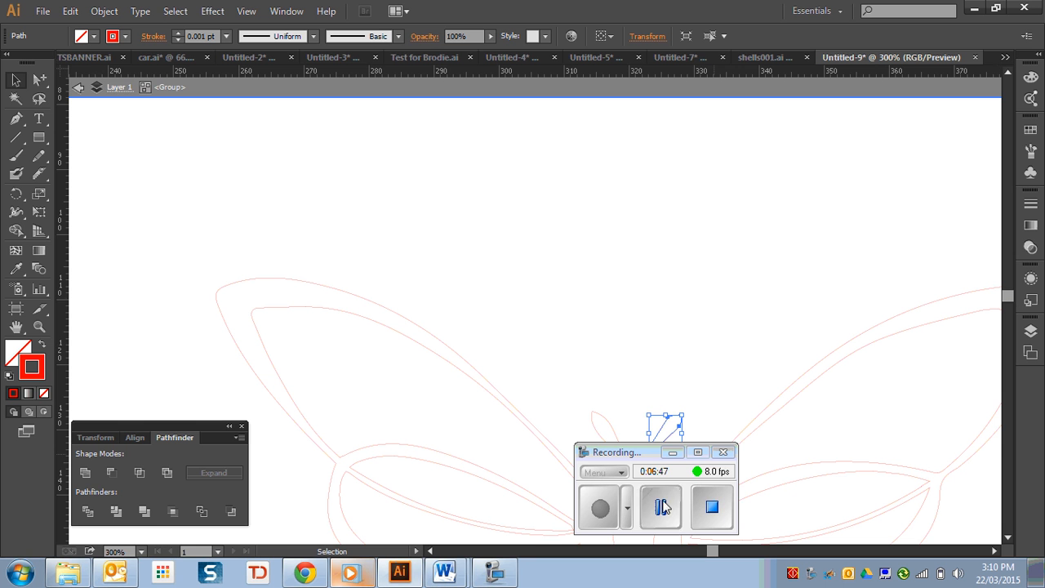